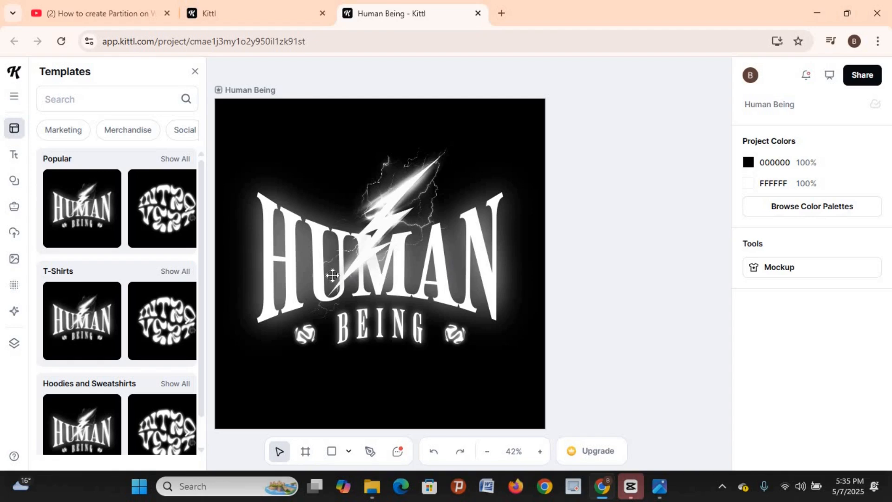
Replace the HUMAN headline with SM and scale it down to about 762 × 395 px above the BEING text
{"action": "double_click", "coordinate": [459, 266]}
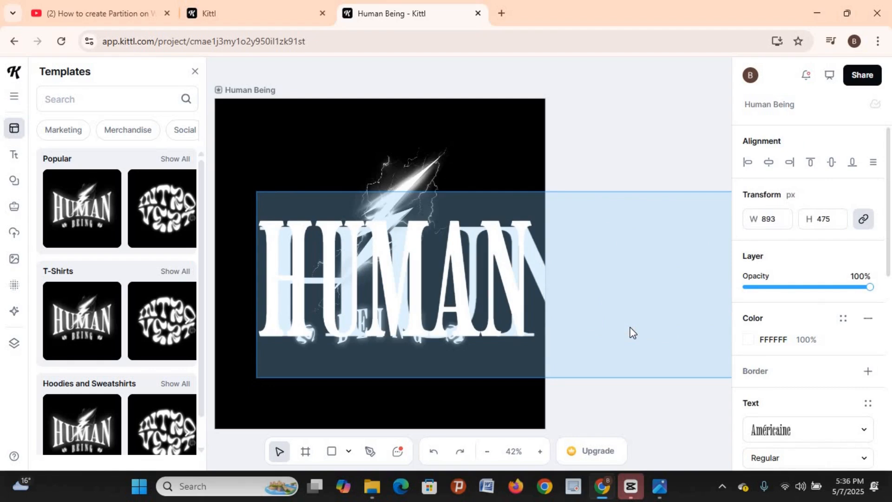
{"action": "key", "text": "BackSpace"}
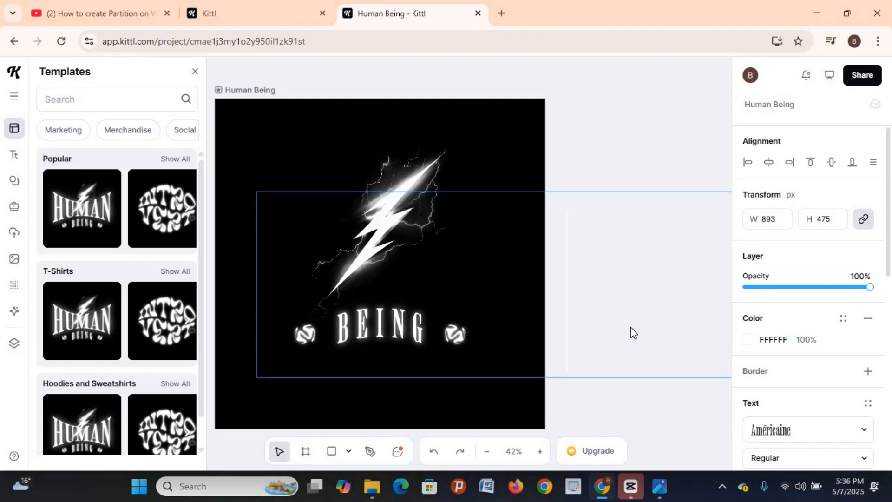
{"action": "type", "text": "S"}
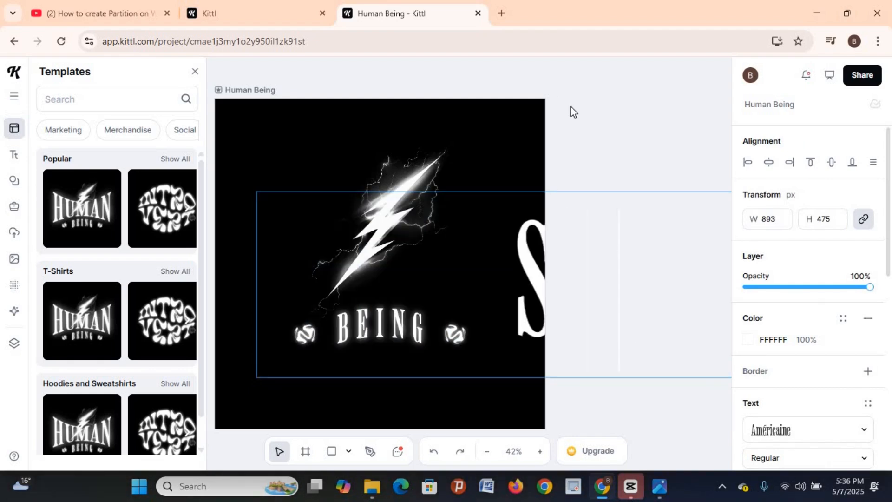
{"action": "type", "text": "M"}
{"action": "key", "text": "Escape"}
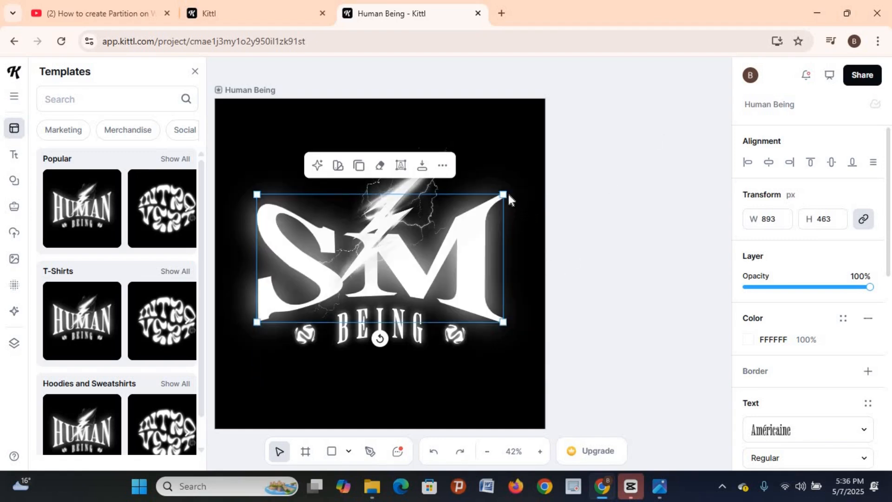
{"action": "left_click_drag", "start_coordinate": [503, 194], "coordinate": [468, 214]}
{"action": "left_click_drag", "start_coordinate": [435, 266], "coordinate": [447, 266]}
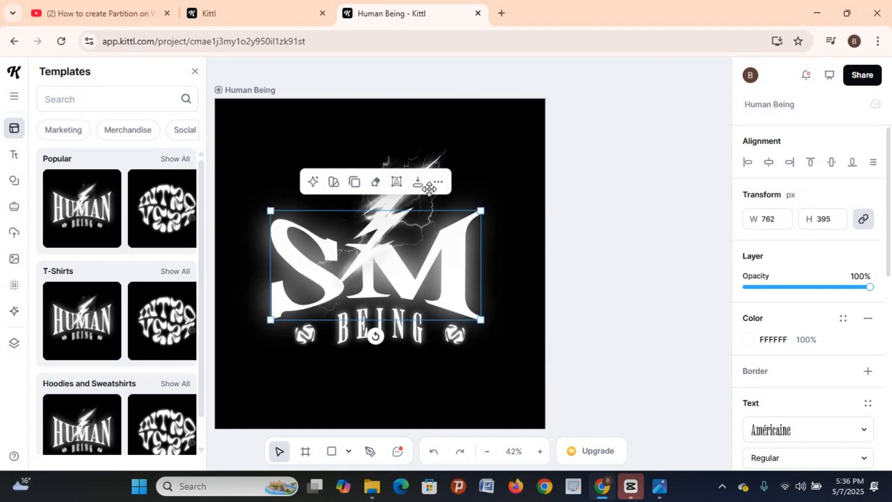
Move the lightning bolt up above the SM headline and shrink it to about 524 × 583 px
{"action": "left_click", "coordinate": [446, 177]}
{"action": "left_click_drag", "start_coordinate": [446, 177], "coordinate": [442, 156]}
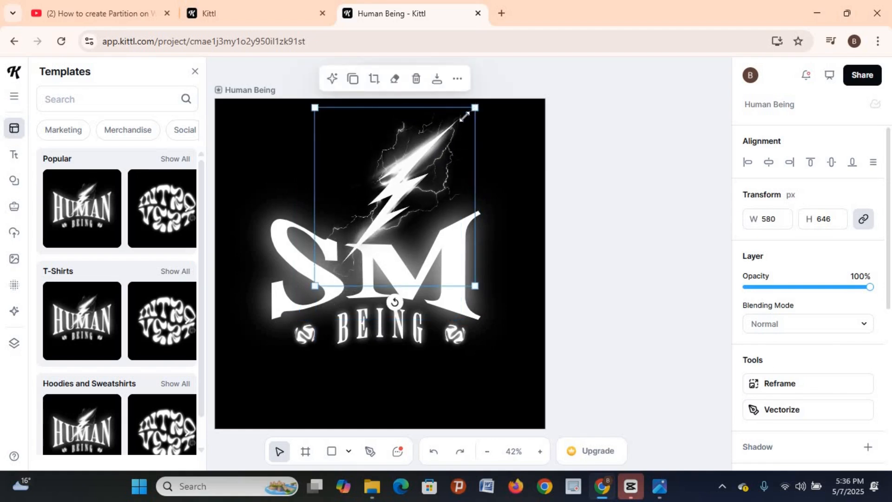
{"action": "left_click_drag", "start_coordinate": [465, 116], "coordinate": [432, 148]}
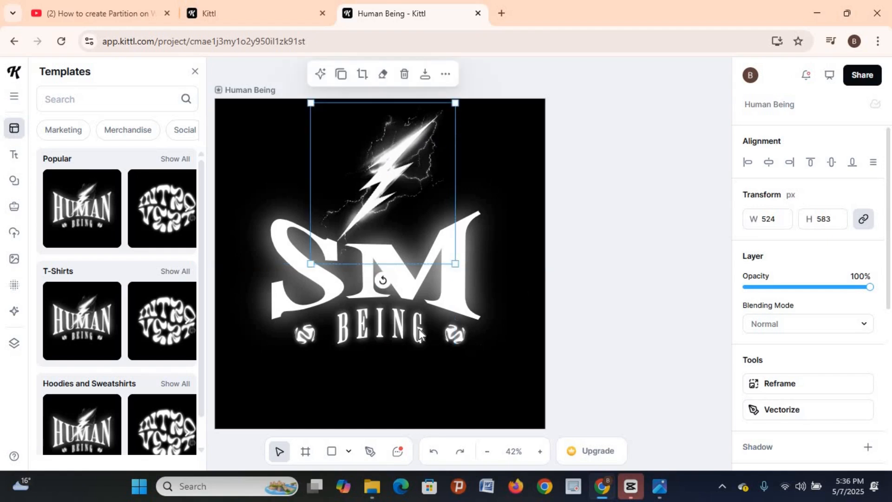
Replace the BEING text with LTF and enlarge it to about 241 × 150 px between the two side ornaments
{"action": "left_click", "coordinate": [380, 326]}
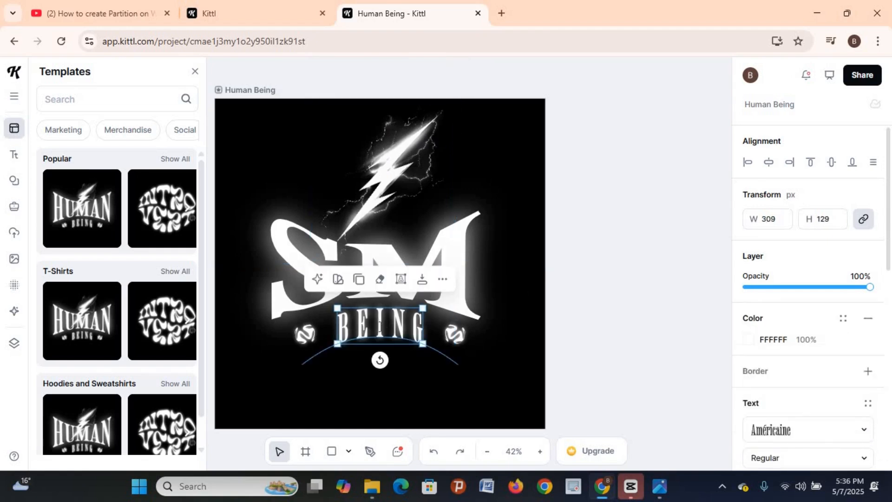
{"action": "double_click", "coordinate": [379, 326]}
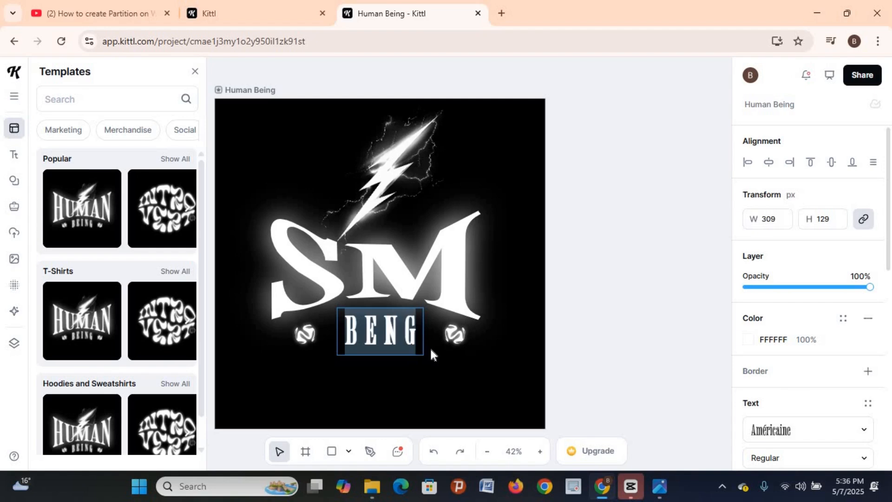
{"action": "type", "text": "LT"}
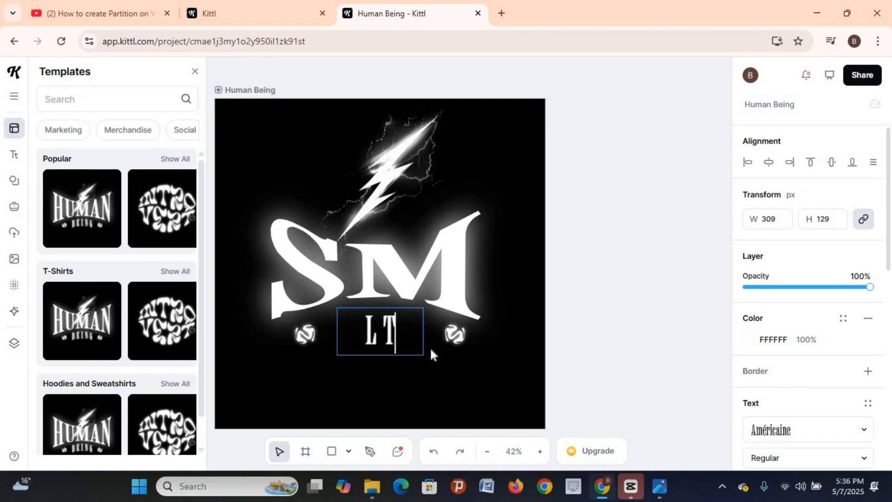
{"action": "type", "text": "F"}
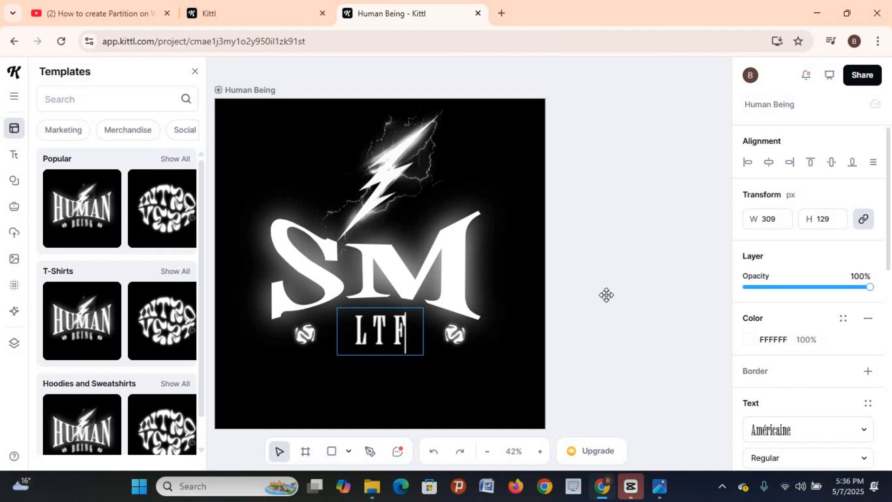
{"action": "key", "text": "Escape"}
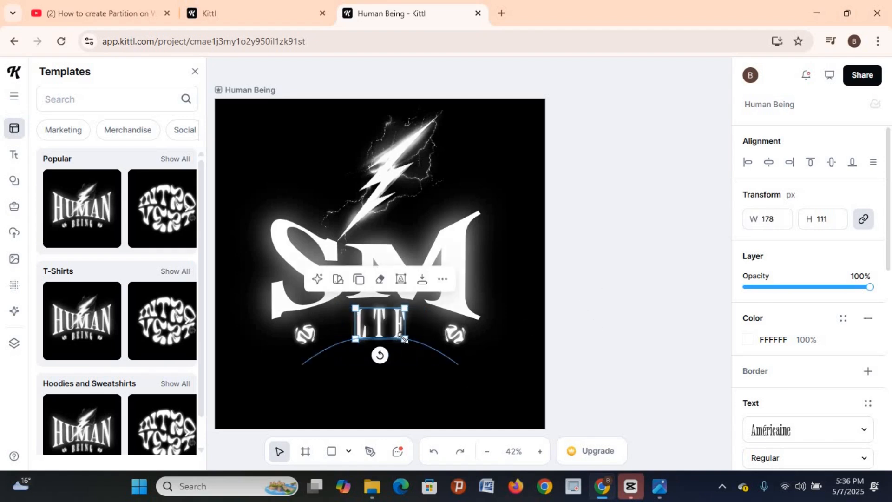
{"action": "left_click_drag", "start_coordinate": [413, 350], "coordinate": [385, 324]}
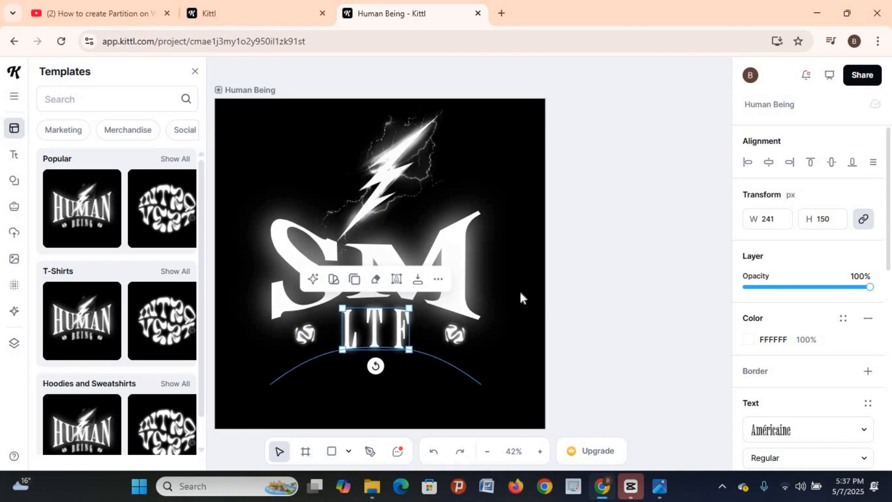
{"action": "left_click", "coordinate": [574, 280]}
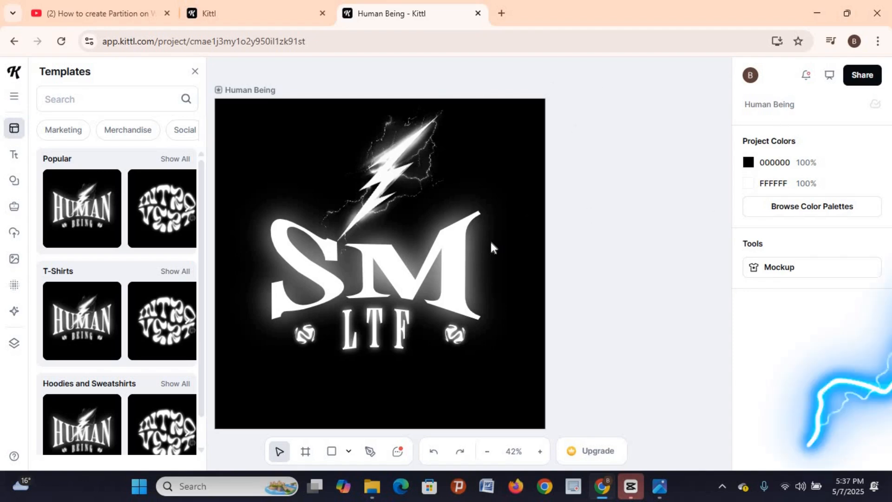
Download the project as a PNG at 800 × 800 px
{"action": "left_click", "coordinate": [868, 75]}
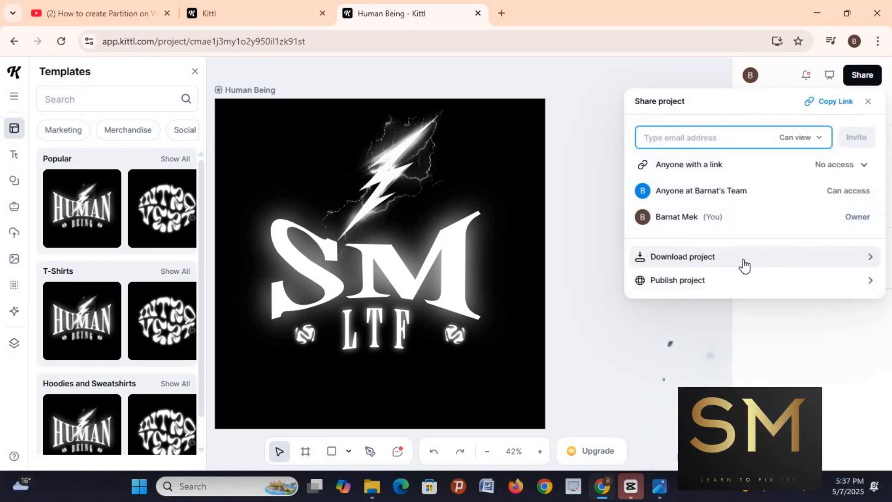
{"action": "left_click", "coordinate": [729, 263]}
{"action": "left_click", "coordinate": [751, 290]}
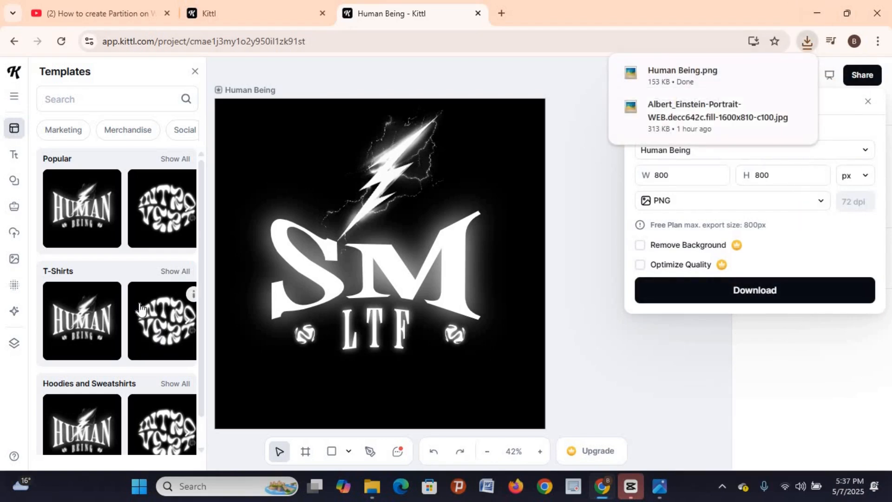
Load the Logos template that contains six black-and-white star and globe logos
{"action": "scroll", "coordinate": [142, 309], "scroll_direction": "down", "scroll_amount": 3}
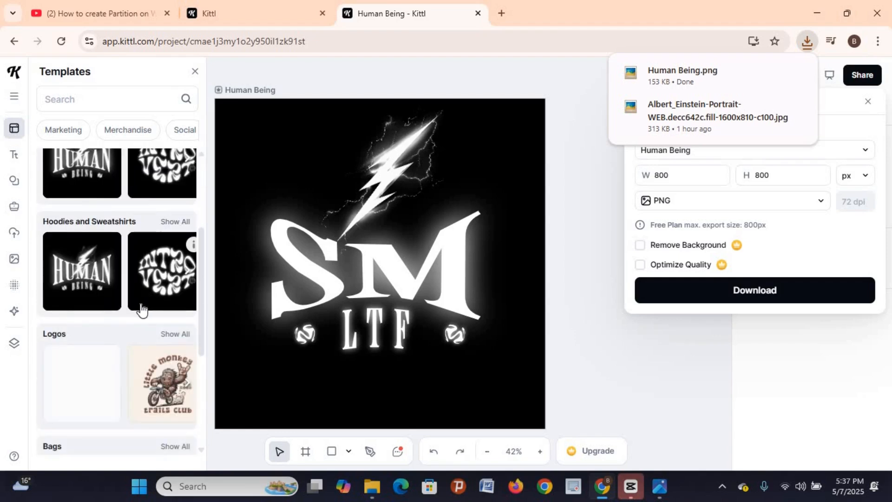
{"action": "scroll", "coordinate": [142, 309], "scroll_direction": "down", "scroll_amount": 1}
{"action": "scroll", "coordinate": [142, 309], "scroll_direction": "down", "scroll_amount": 1}
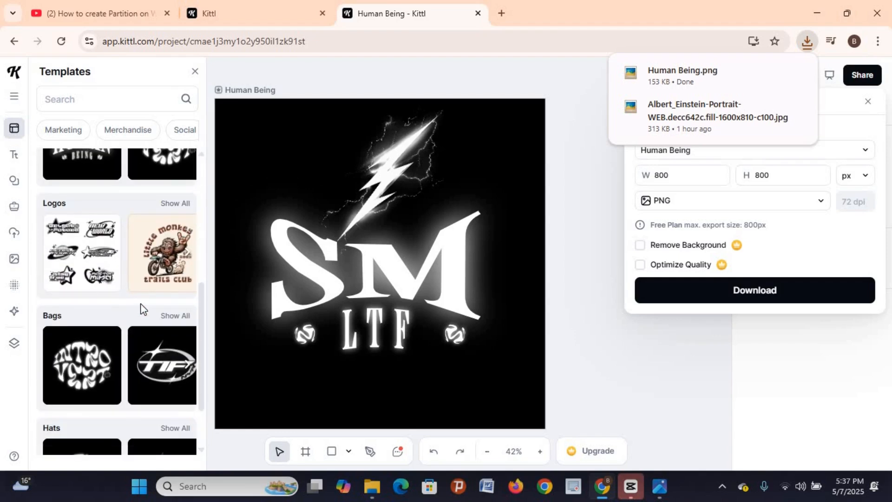
{"action": "left_click", "coordinate": [95, 269]}
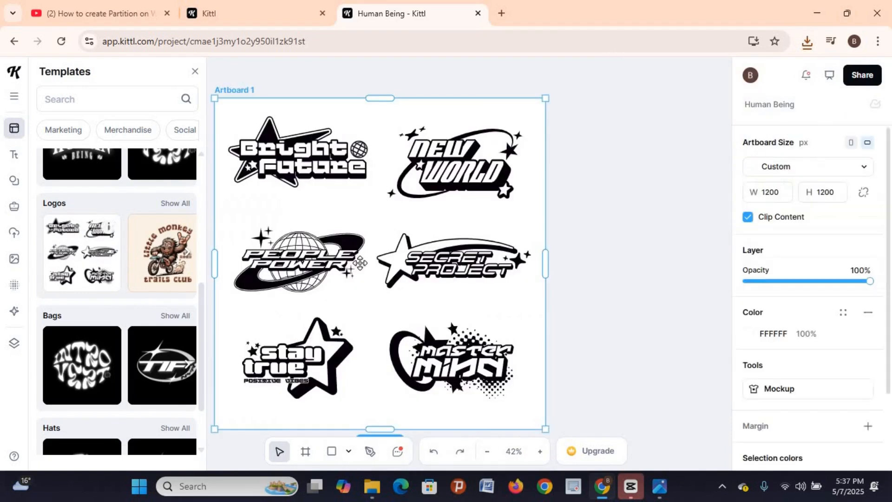
{"action": "left_click", "coordinate": [436, 269]}
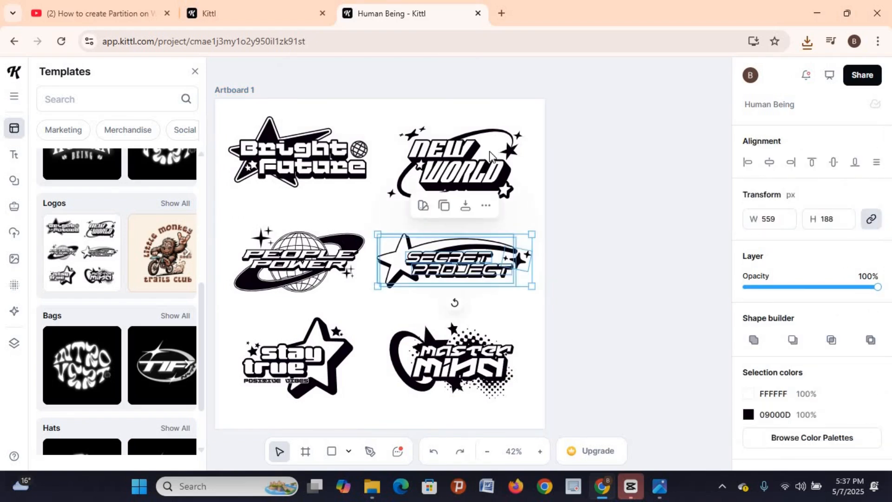
{"action": "left_click", "coordinate": [468, 165]}
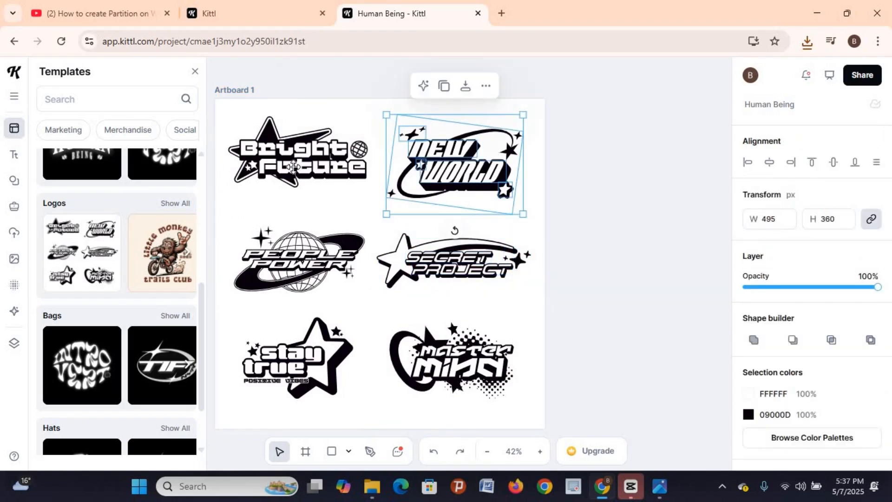
{"action": "left_click", "coordinate": [326, 167]}
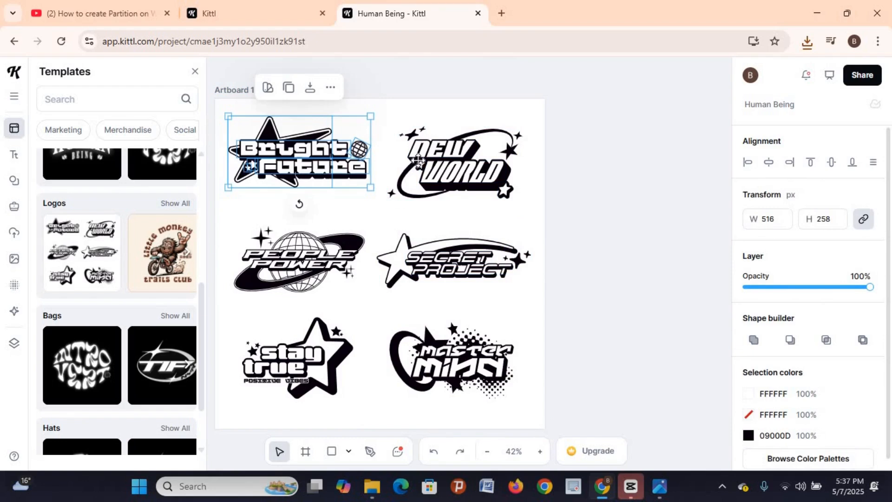
Replace the word WORLD in the New World logo with SM
{"action": "left_click", "coordinate": [451, 169]}
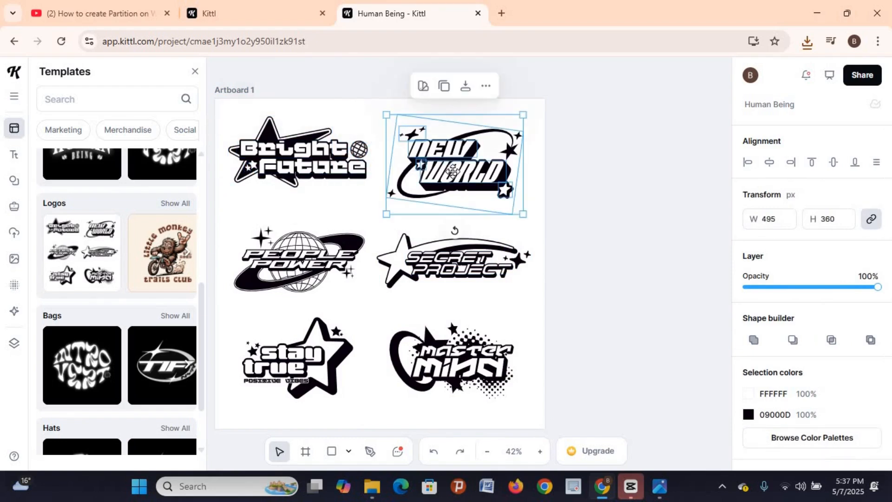
{"action": "double_click", "coordinate": [453, 172]}
{"action": "double_click", "coordinate": [491, 178]}
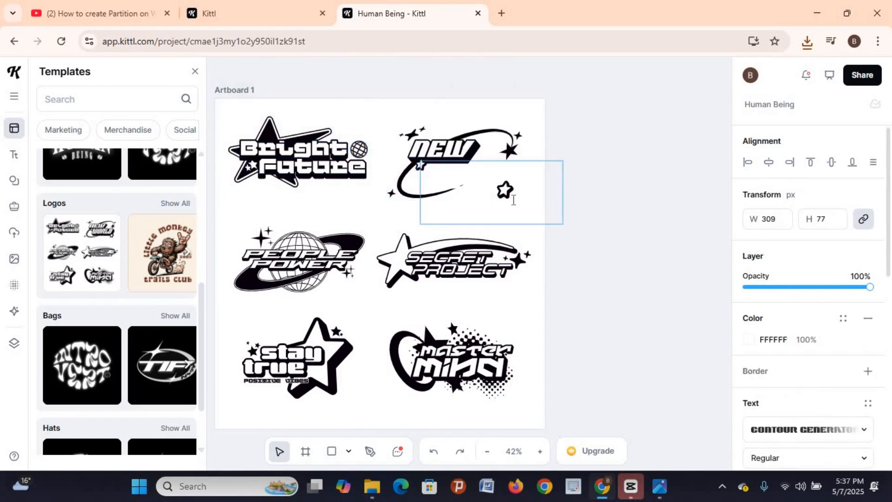
{"action": "key", "text": "ctrl+a"}
{"action": "key", "text": "BackSpace"}
{"action": "type", "text": "SM"}
{"action": "key", "text": "Escape"}
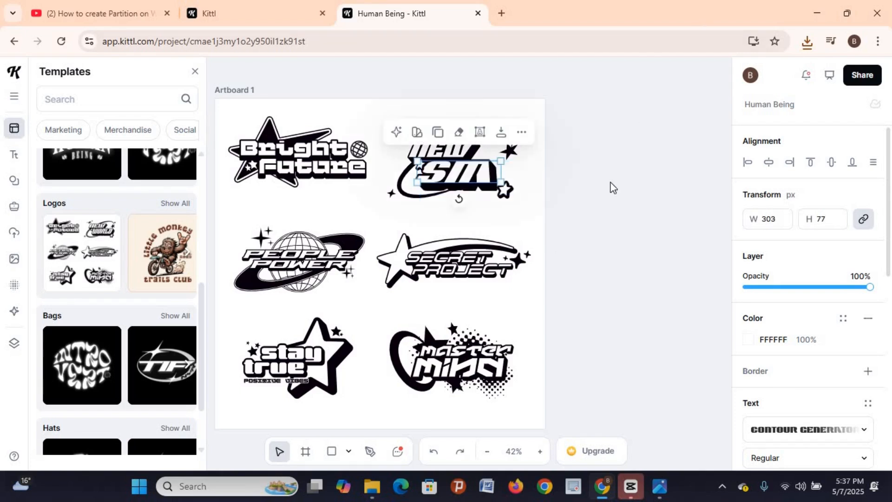
{"action": "left_click", "coordinate": [610, 188]}
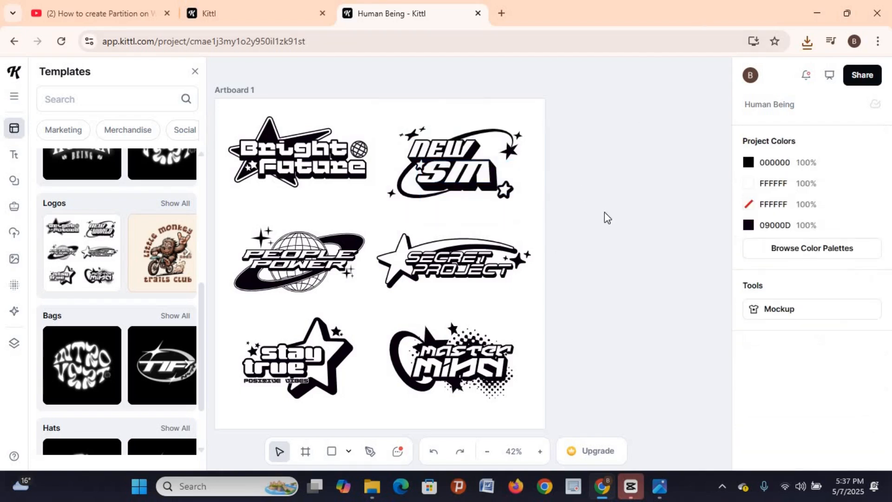
Nudge the NEW SM logo slightly up and to the left, and delete the word NEW from it
{"action": "left_click", "coordinate": [467, 152]}
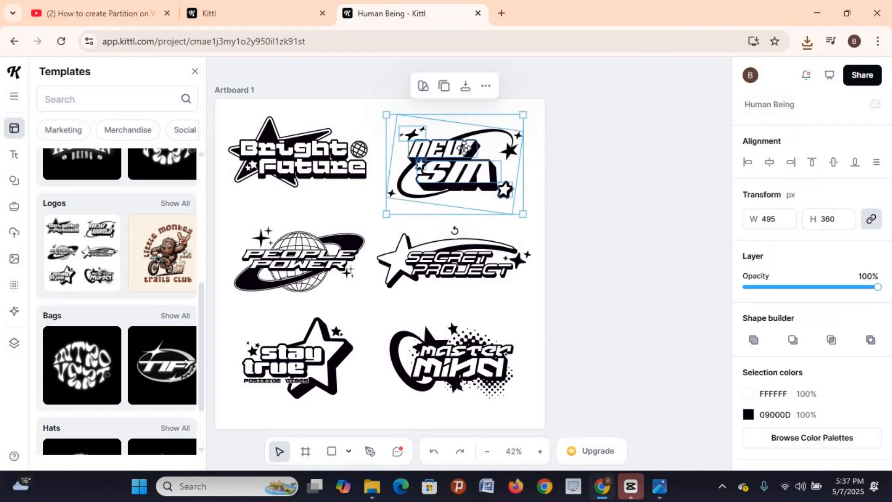
{"action": "left_click_drag", "start_coordinate": [456, 145], "coordinate": [452, 142]}
{"action": "left_click", "coordinate": [605, 180]}
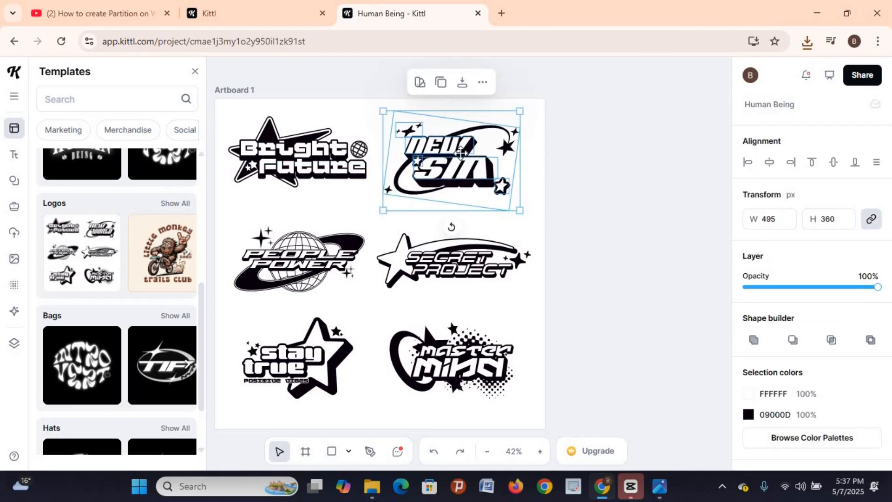
{"action": "left_click", "coordinate": [452, 137]}
{"action": "double_click", "coordinate": [445, 145]}
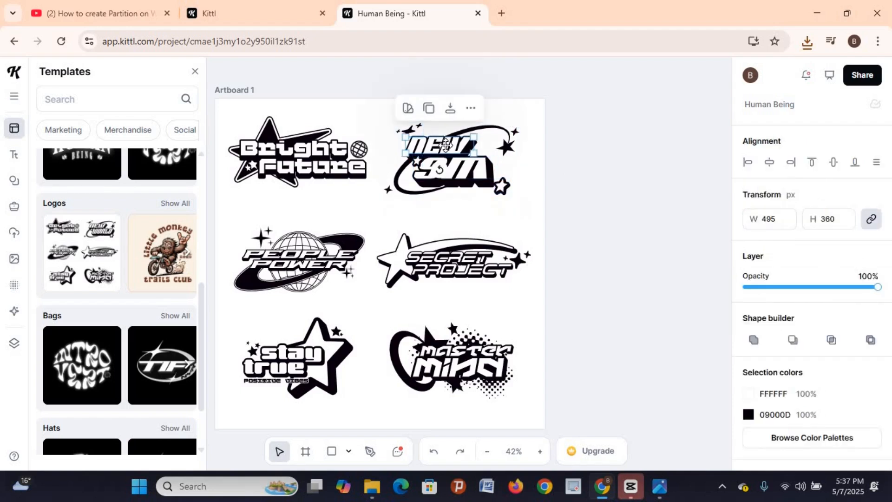
{"action": "key", "text": "BackSpace"}
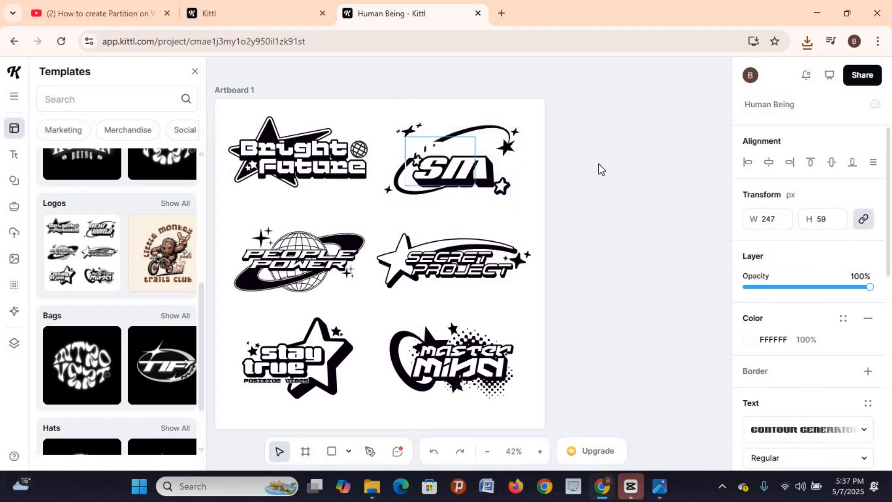
{"action": "key", "text": "ctrl+z"}
{"action": "left_click", "coordinate": [467, 151]}
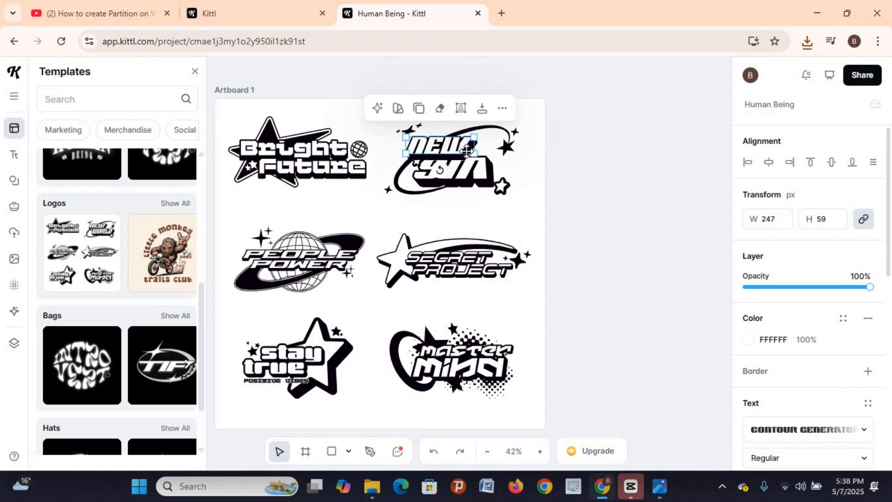
{"action": "key", "text": "Delete"}
Move the SM logo with its ring and stars slightly down and to the right, and deselect it
{"action": "left_click", "coordinate": [461, 172]}
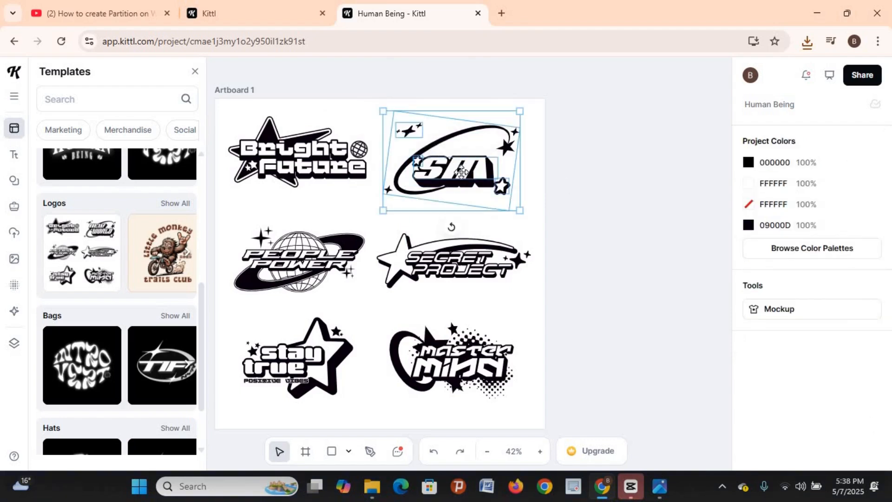
{"action": "left_click_drag", "start_coordinate": [461, 172], "coordinate": [467, 175]}
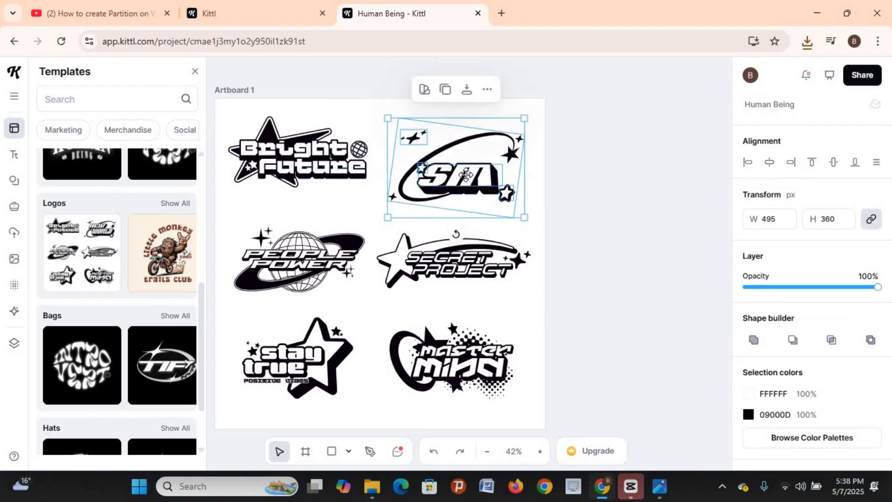
{"action": "double_click", "coordinate": [466, 172]}
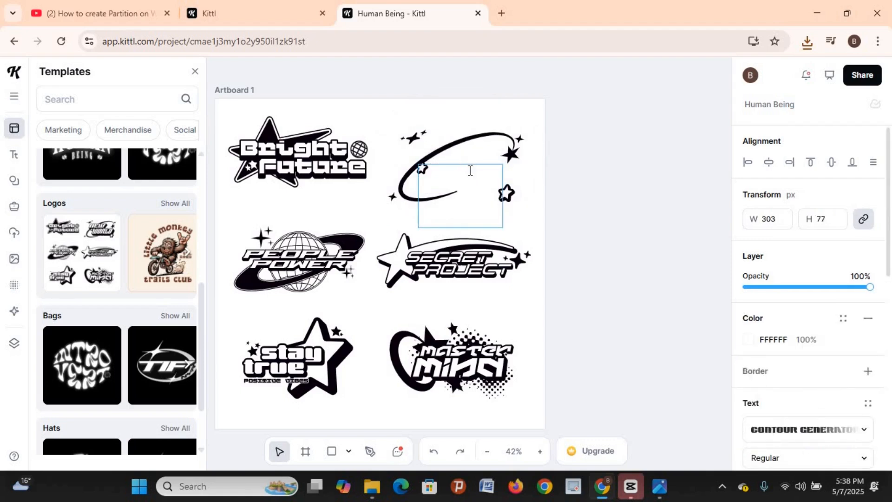
{"action": "left_click", "coordinate": [490, 175]}
{"action": "left_click_drag", "start_coordinate": [490, 172], "coordinate": [494, 171]}
{"action": "left_click", "coordinate": [606, 207]}
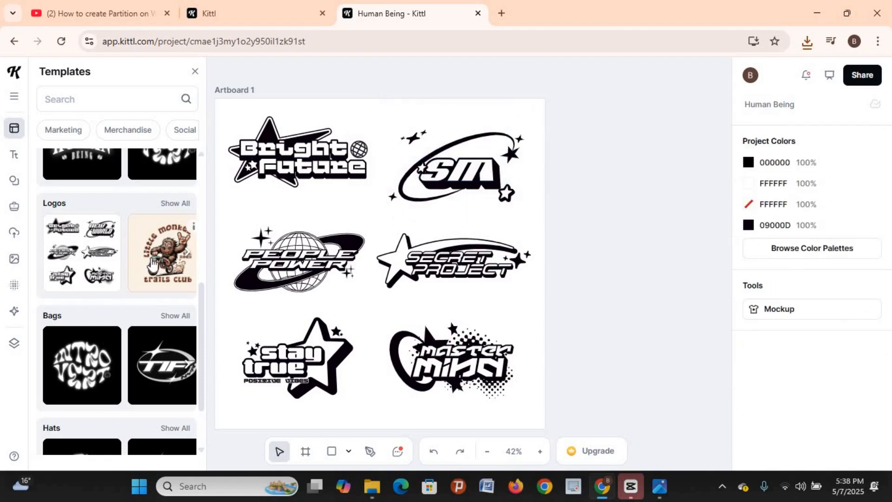
Load the Logos template with the Little Monkey Trails Club motorcycle design, leaving the whole artboard visible
{"action": "left_click", "coordinate": [153, 263]}
{"action": "scroll", "coordinate": [167, 260], "scroll_direction": "down", "scroll_amount": 3}
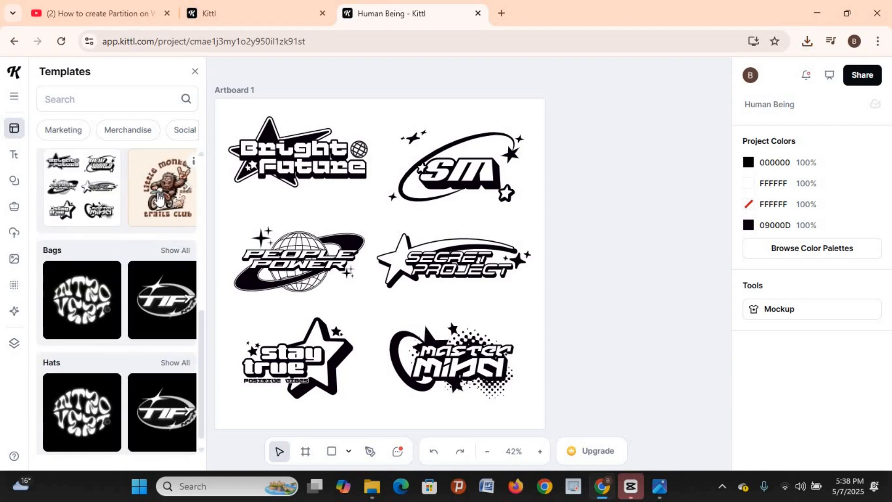
{"action": "left_click_drag", "start_coordinate": [210, 189], "coordinate": [360, 195]}
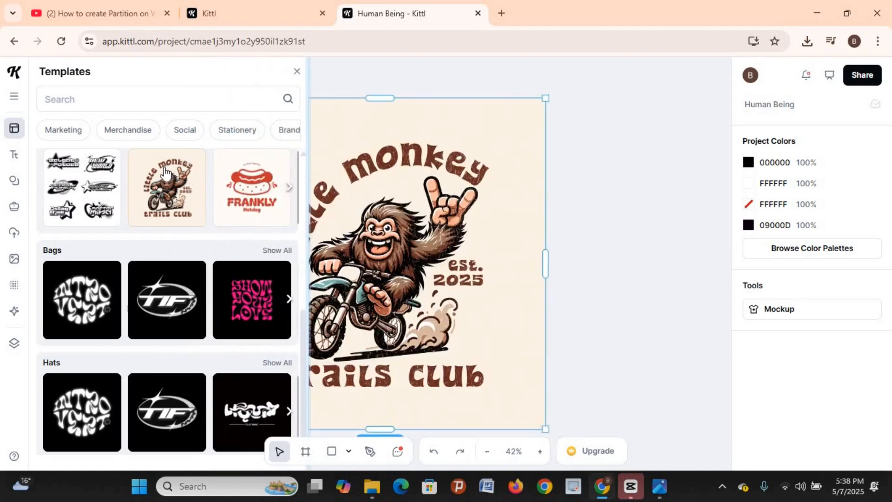
{"action": "left_click", "coordinate": [620, 235]}
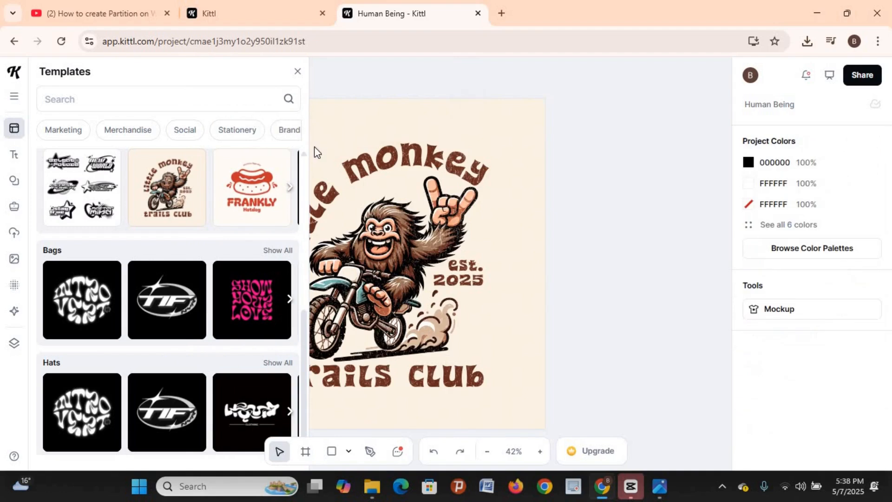
{"action": "left_click_drag", "start_coordinate": [310, 148], "coordinate": [155, 156]}
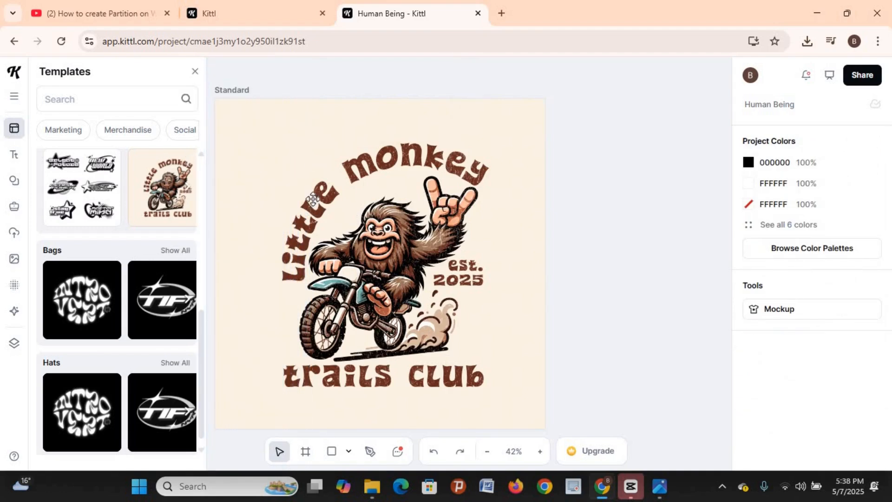
Replace the arched Little Monkey text with "sm entertaiment" and delete the est. 2025 text
{"action": "left_click", "coordinate": [302, 210]}
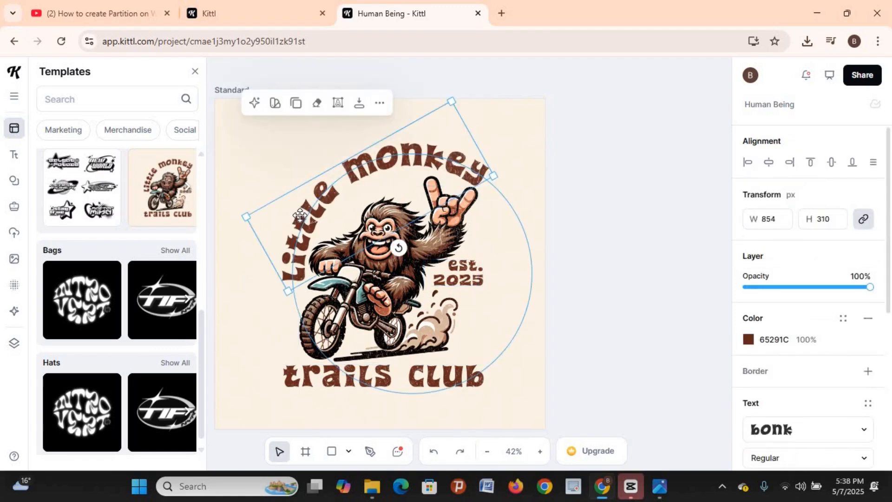
{"action": "double_click", "coordinate": [442, 153]}
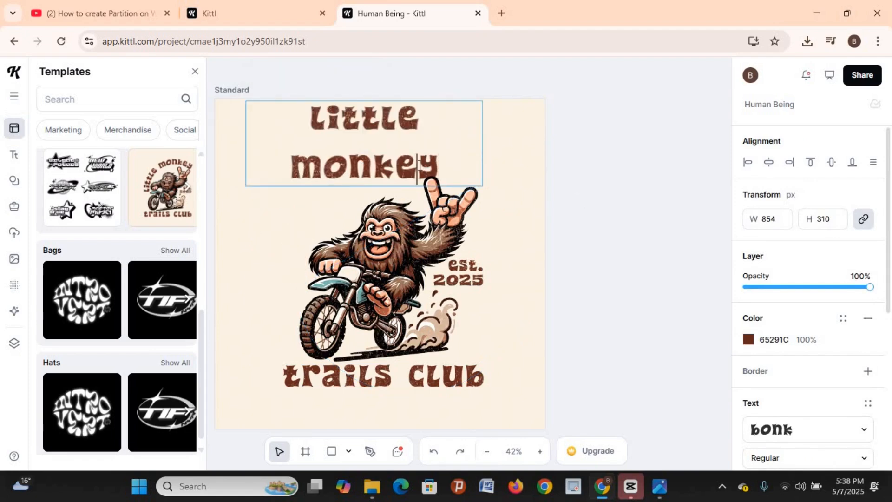
{"action": "left_click_drag", "start_coordinate": [254, 123], "coordinate": [482, 198]}
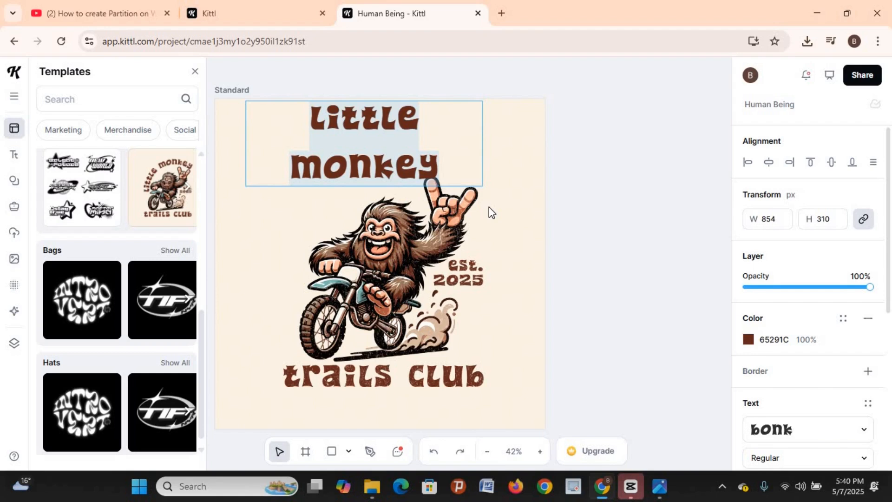
{"action": "type", "text": "sm "}
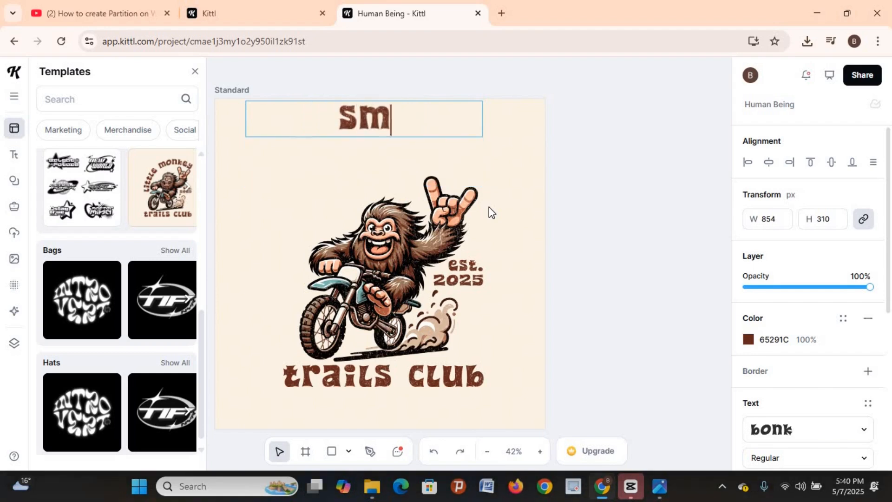
{"action": "type", "text": "enter"}
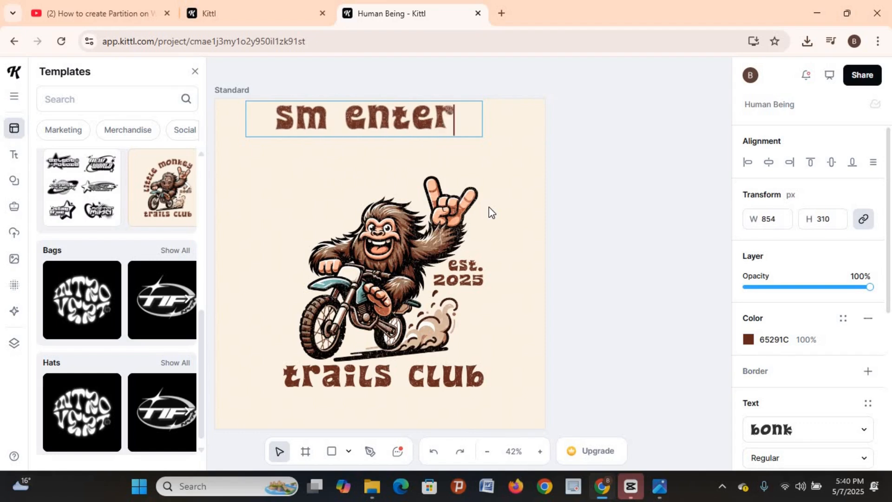
{"action": "type", "text": "taiment"}
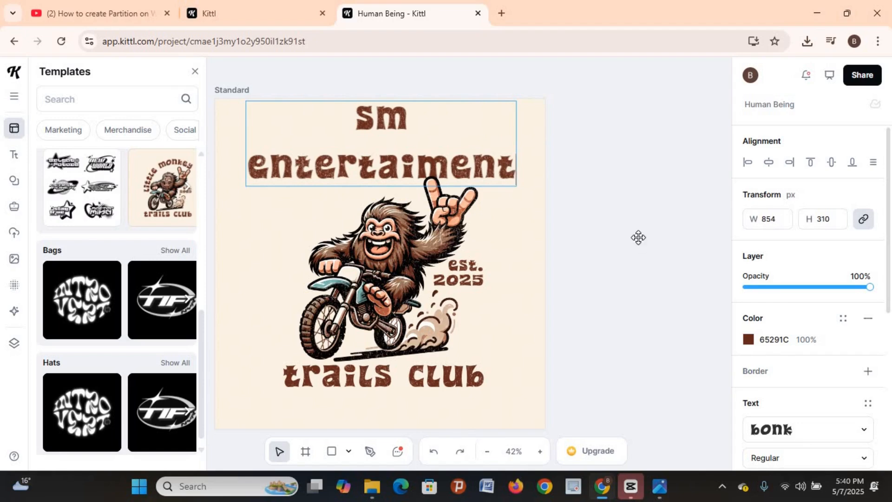
{"action": "key", "text": "Escape"}
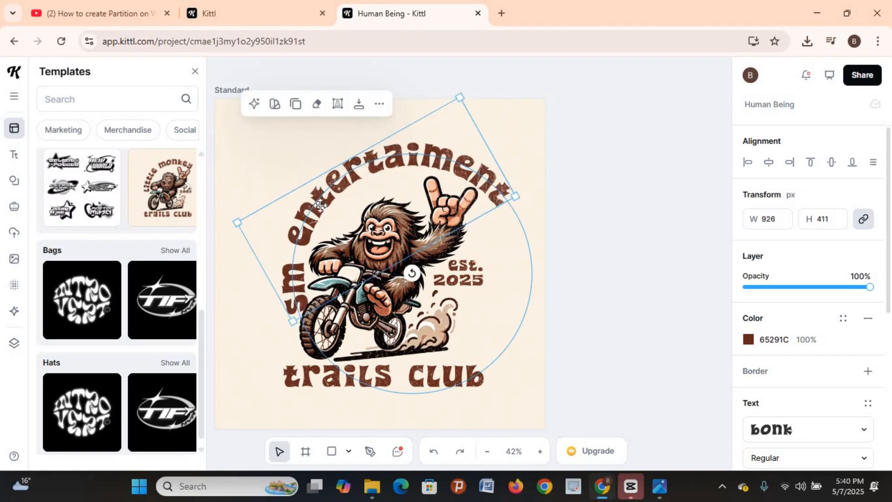
{"action": "left_click", "coordinate": [467, 273]}
{"action": "key", "text": "Delete"}
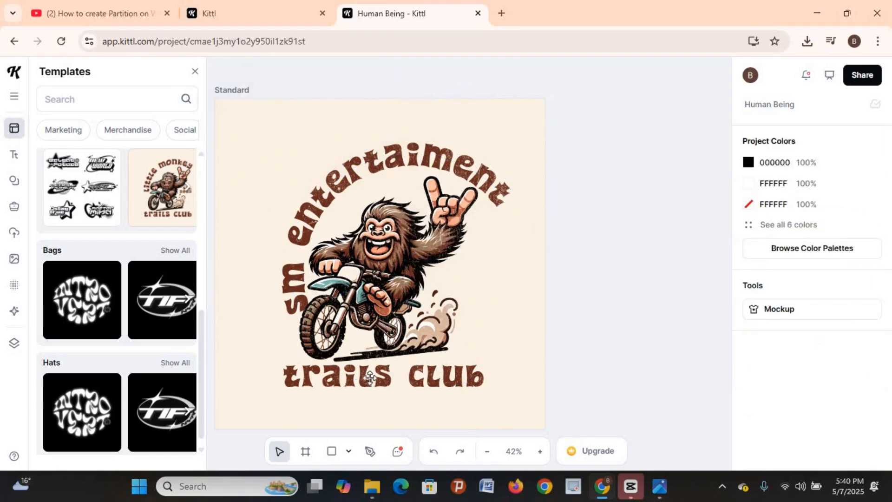
Replace the trails club text below the motorcycle with "learn to fix!"
{"action": "left_click", "coordinate": [367, 379]}
{"action": "double_click", "coordinate": [389, 379]}
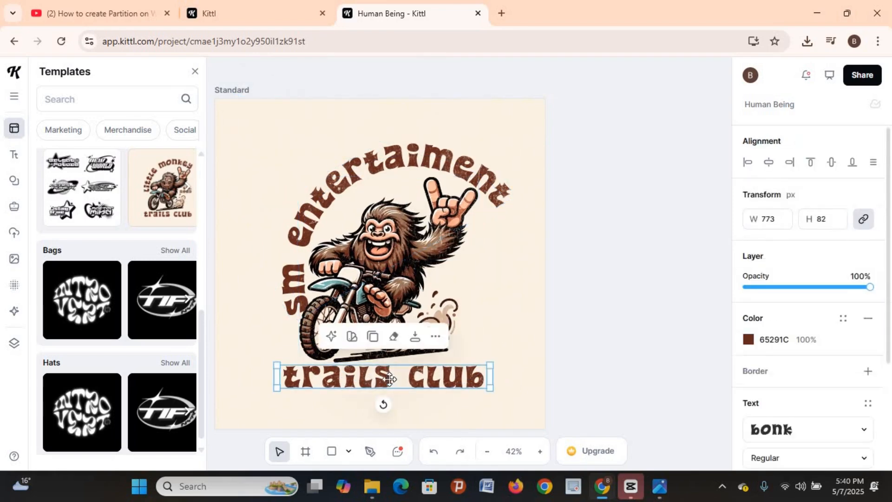
{"action": "double_click", "coordinate": [390, 379]}
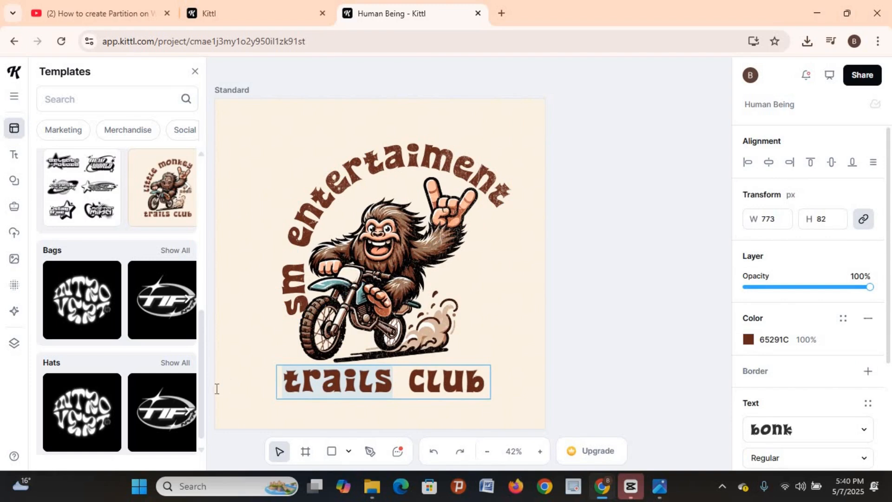
{"action": "key", "text": "ctrl+a"}
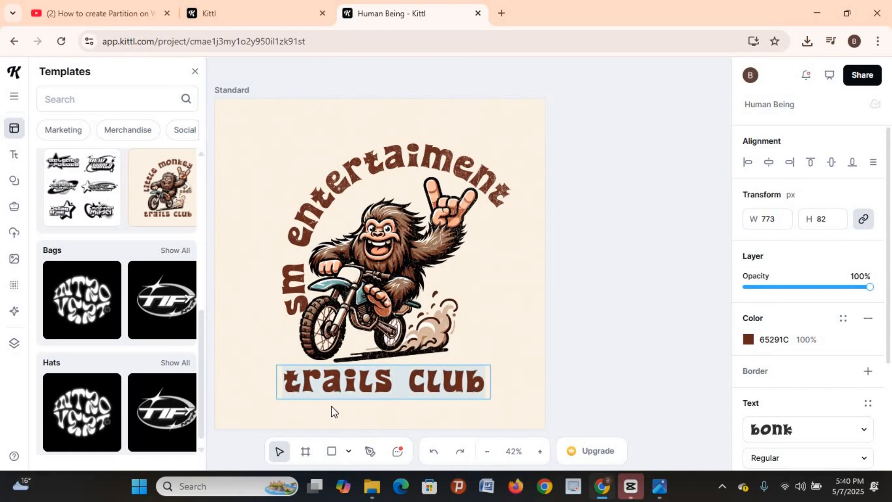
{"action": "type", "text": "lear"}
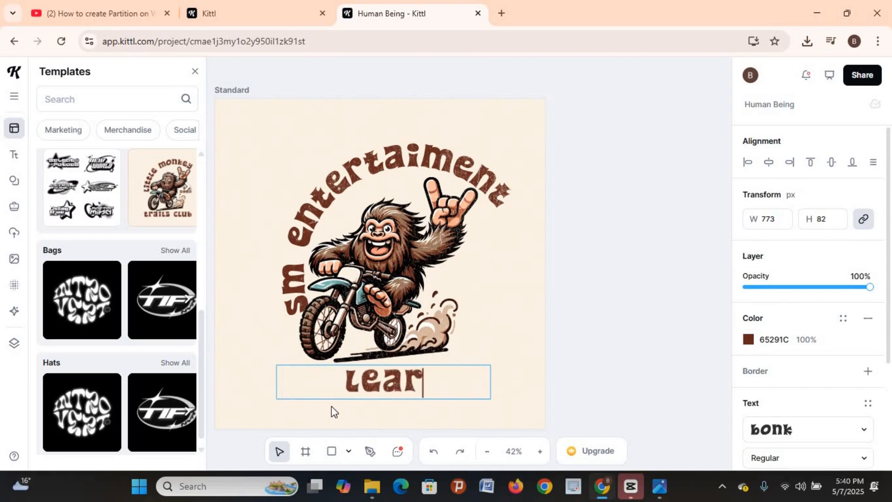
{"action": "type", "text": "n to "}
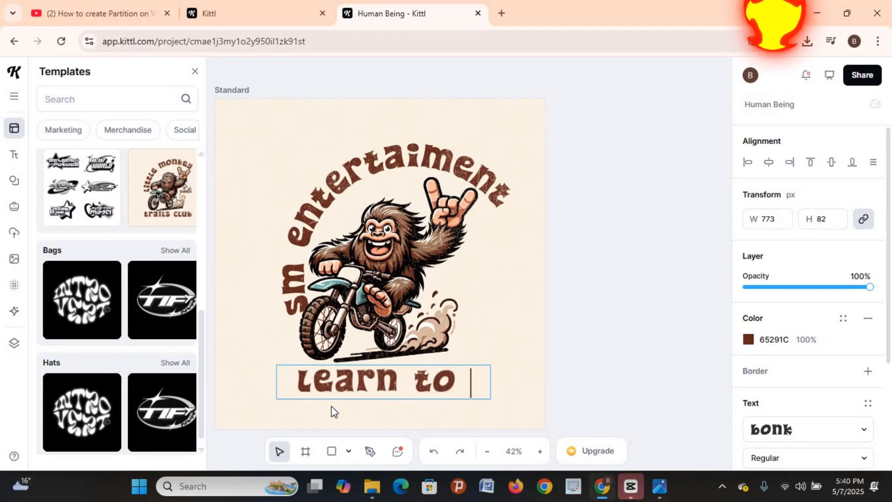
{"action": "type", "text": "fly"}
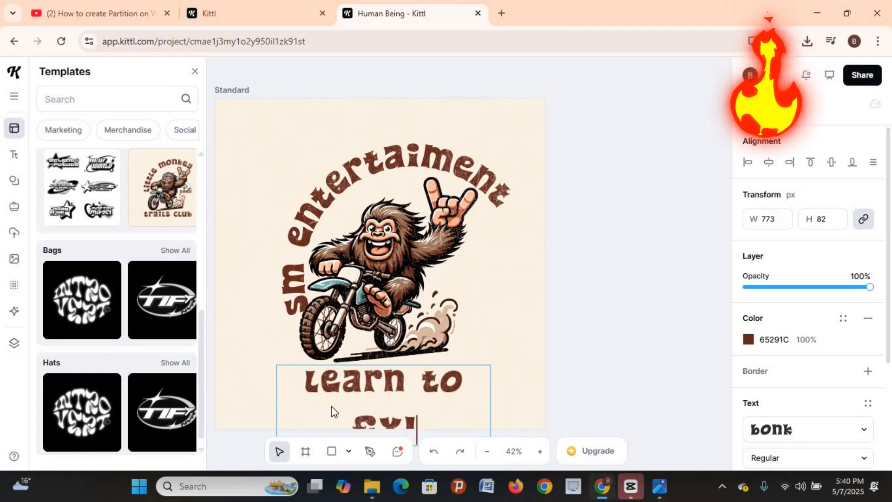
{"action": "key", "text": "Escape"}
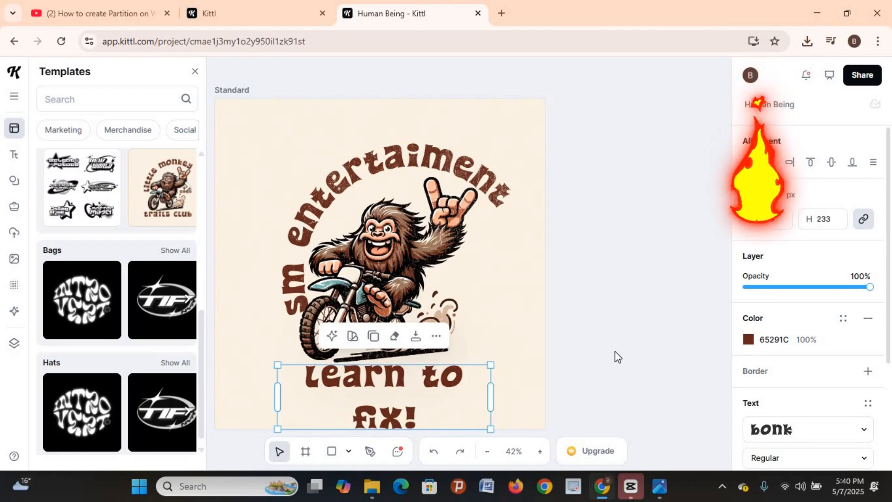
Reopen the "learn to fix!" text for editing and select all of its words
{"action": "scroll", "coordinate": [561, 292], "scroll_direction": "down", "scroll_amount": 5}
{"action": "scroll", "coordinate": [560, 288], "scroll_direction": "up", "scroll_amount": 3}
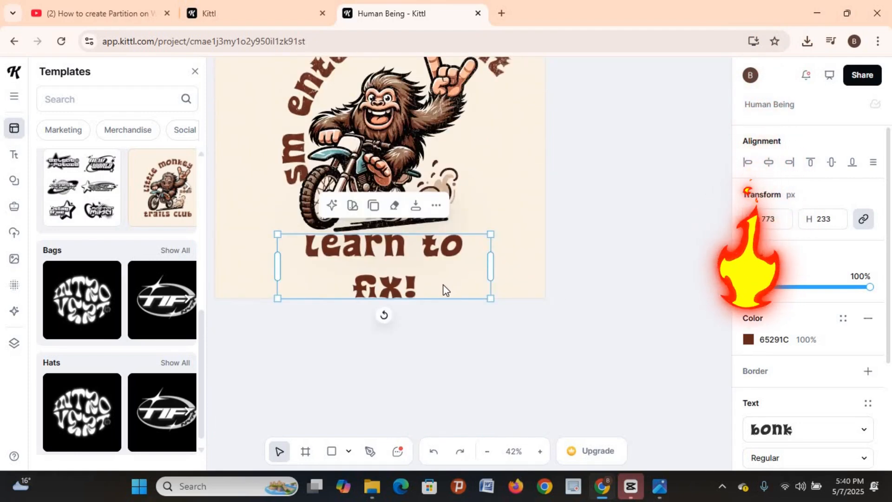
{"action": "left_click", "coordinate": [428, 283]}
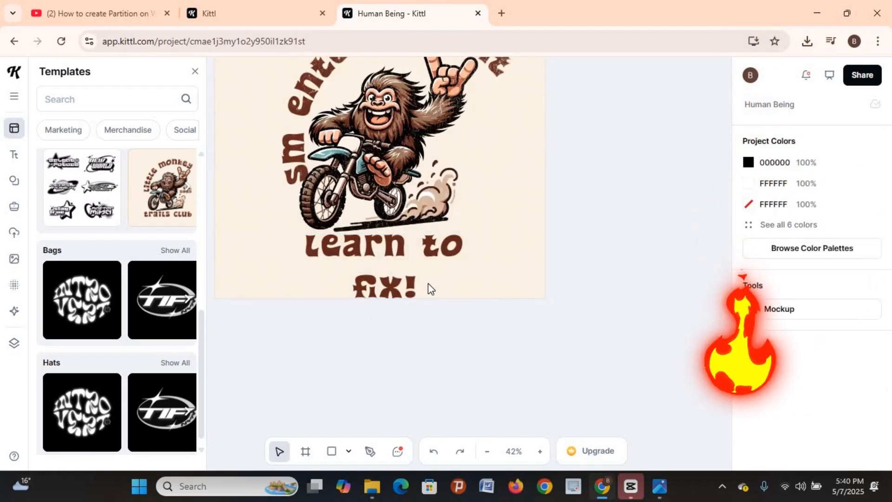
{"action": "left_click", "coordinate": [415, 281]}
{"action": "left_click", "coordinate": [416, 283]}
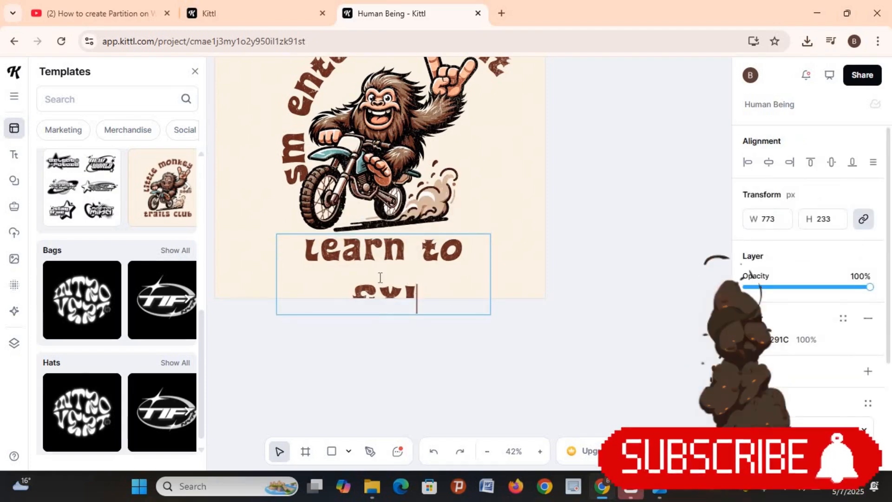
{"action": "key", "text": "ctrl+a"}
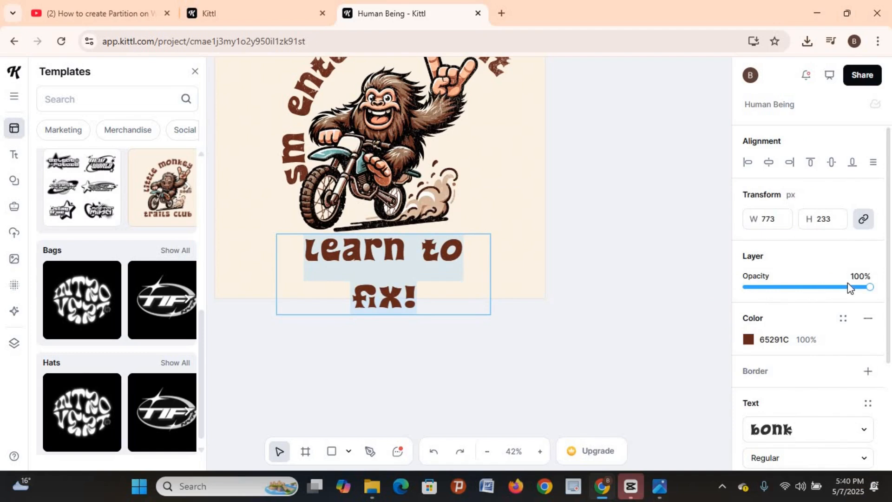
Lower the opacity of the "learn to fix!" text to 0% and restore it to 100%
{"action": "left_click", "coordinate": [790, 163]}
{"action": "left_click_drag", "start_coordinate": [866, 285], "coordinate": [715, 293]}
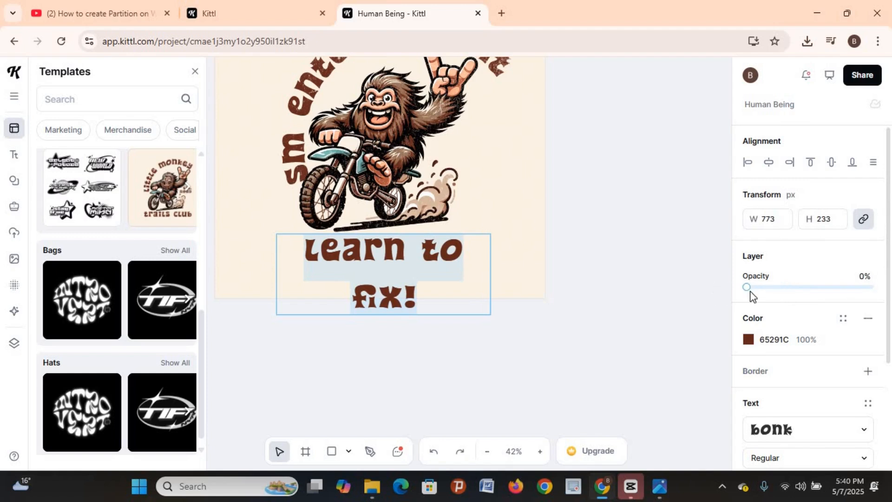
{"action": "left_click_drag", "start_coordinate": [830, 288], "coordinate": [877, 289]}
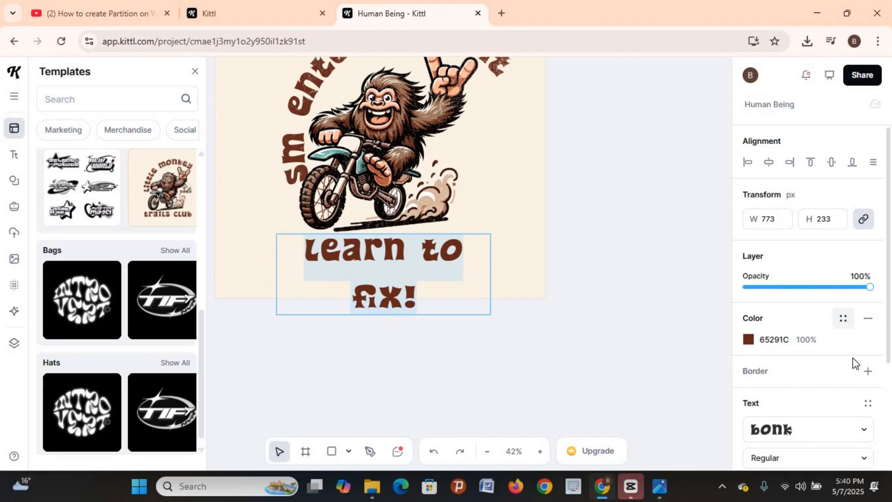
Examine the typefaces and font weights available for the "learn to fix!" text
{"action": "scroll", "coordinate": [855, 362], "scroll_direction": "down", "scroll_amount": 1}
{"action": "scroll", "coordinate": [822, 313], "scroll_direction": "down", "scroll_amount": 2}
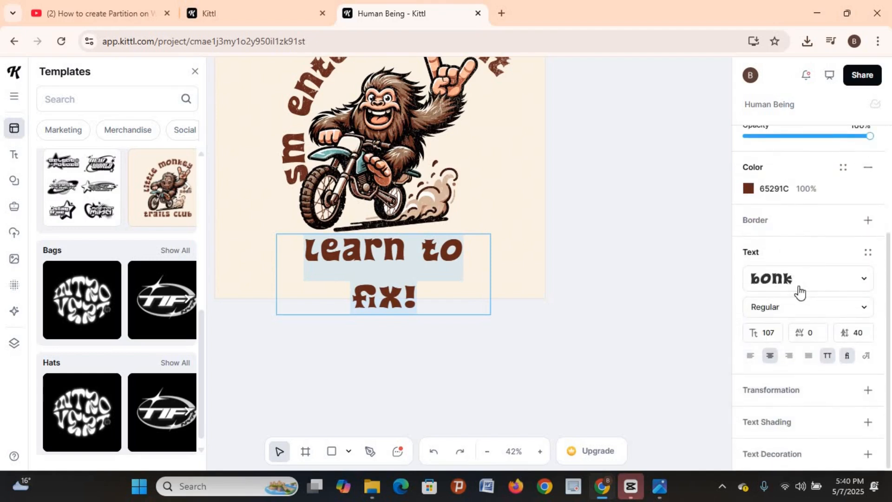
{"action": "left_click", "coordinate": [860, 284]}
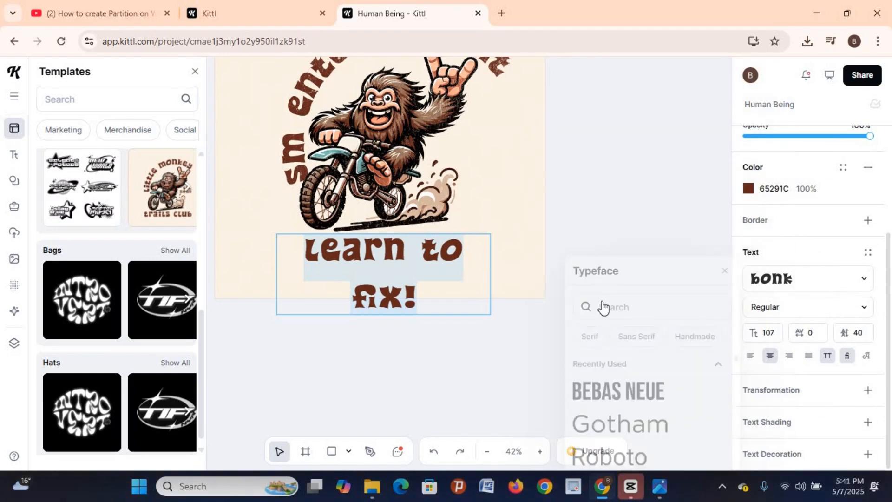
{"action": "scroll", "coordinate": [628, 362], "scroll_direction": "down", "scroll_amount": 2}
{"action": "scroll", "coordinate": [637, 348], "scroll_direction": "down", "scroll_amount": 6}
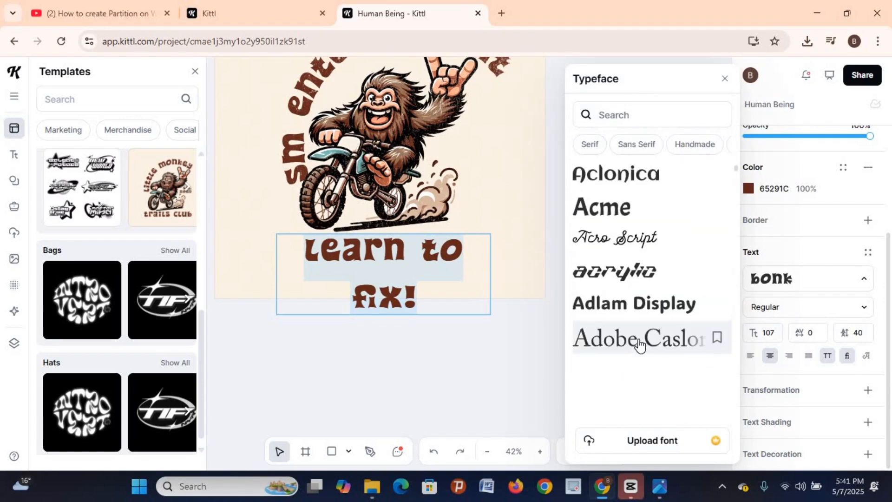
{"action": "scroll", "coordinate": [637, 344], "scroll_direction": "up", "scroll_amount": 4}
{"action": "left_click", "coordinate": [869, 286]}
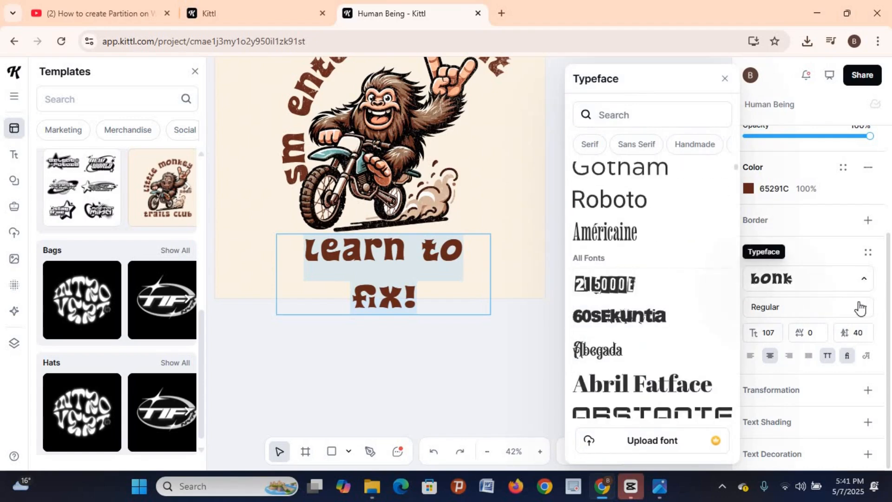
{"action": "left_click", "coordinate": [858, 313]}
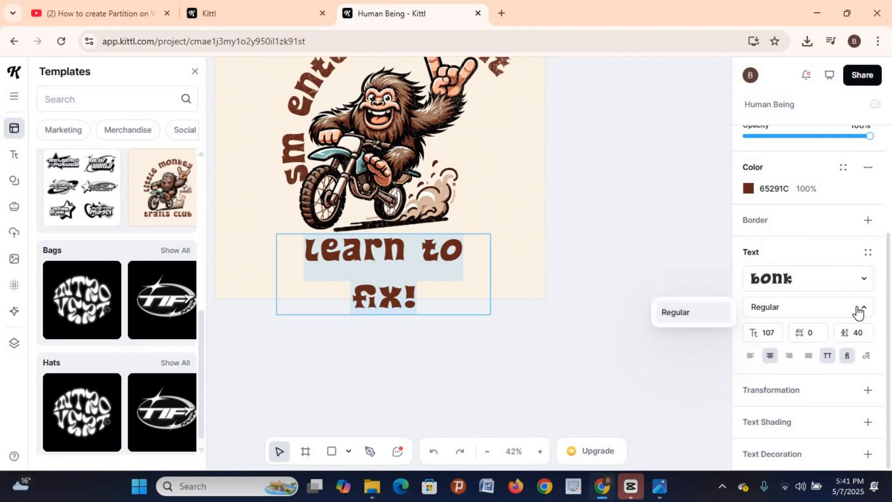
{"action": "left_click", "coordinate": [862, 311]}
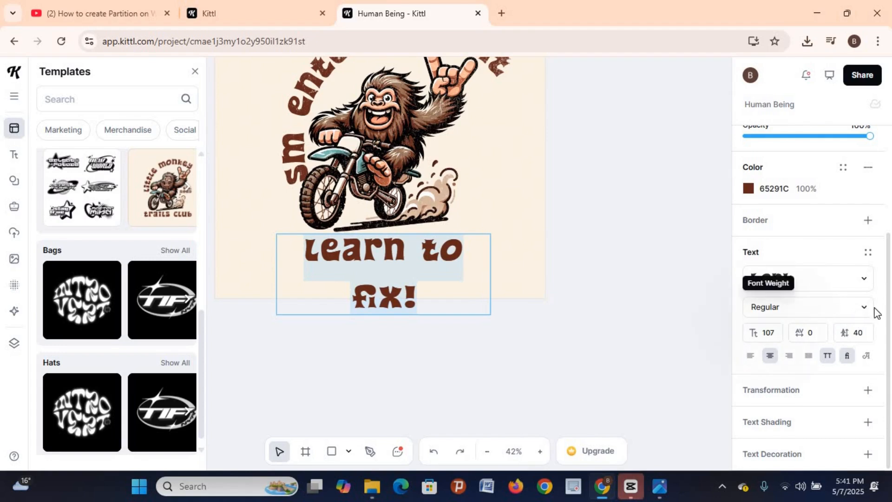
{"action": "left_click", "coordinate": [870, 313]}
{"action": "left_click", "coordinate": [870, 312]}
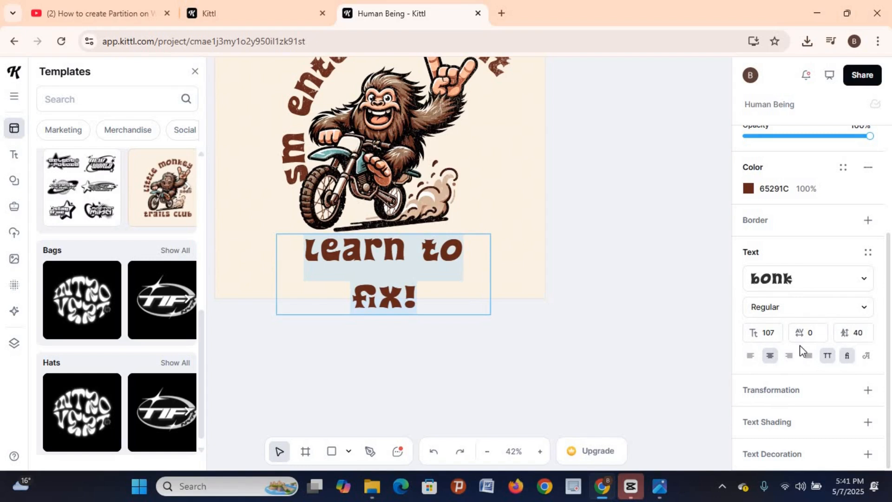
Set the font size of the "learn to fix!" text to 56
{"action": "double_click", "coordinate": [772, 334]}
{"action": "type", "text": "56"}
{"action": "key", "text": "Return"}
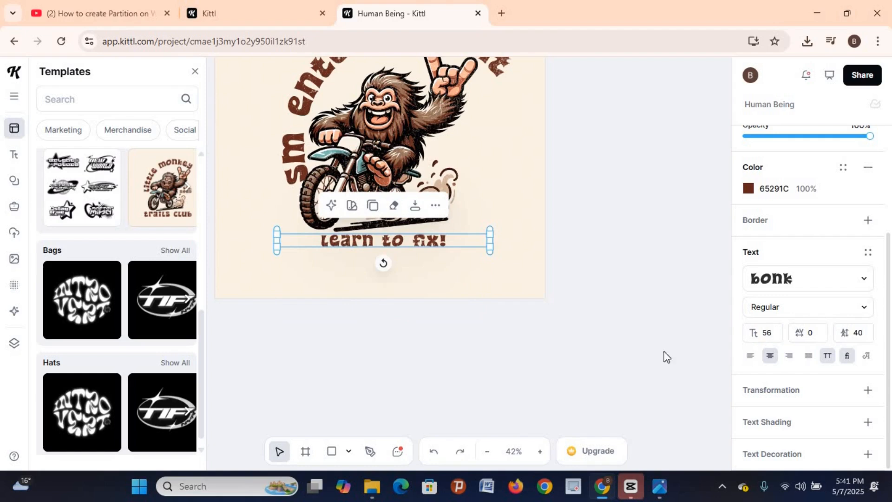
Try to set the font size of the "learn to fix!" text to 70, and reselect the text
{"action": "double_click", "coordinate": [782, 330]}
{"action": "type", "text": "70"}
{"action": "left_click", "coordinate": [638, 335]}
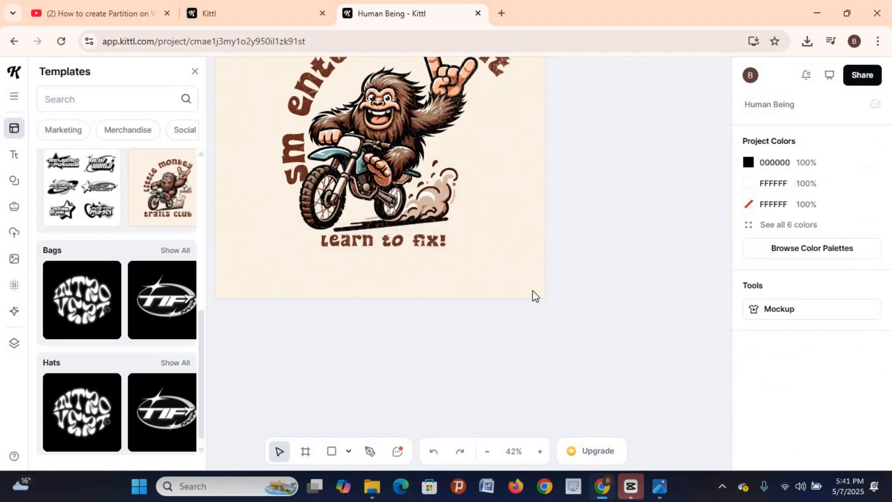
{"action": "left_click", "coordinate": [425, 249]}
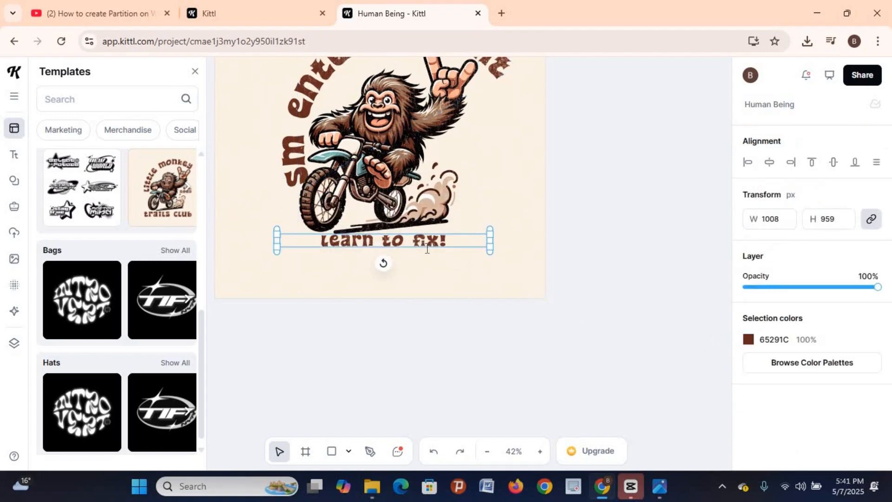
Set the font size of the "learn to fix!" text to 80
{"action": "left_click", "coordinate": [426, 248]}
{"action": "key", "text": "ctrl+a"}
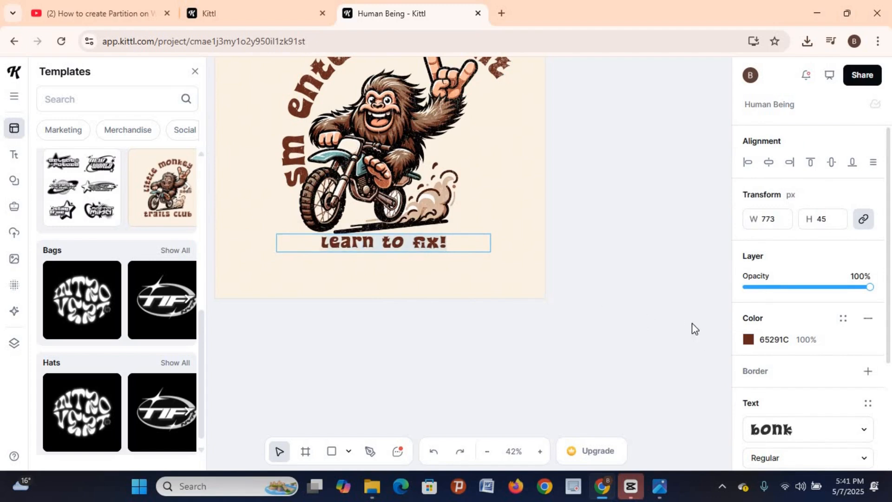
{"action": "scroll", "coordinate": [790, 361], "scroll_direction": "down", "scroll_amount": 3}
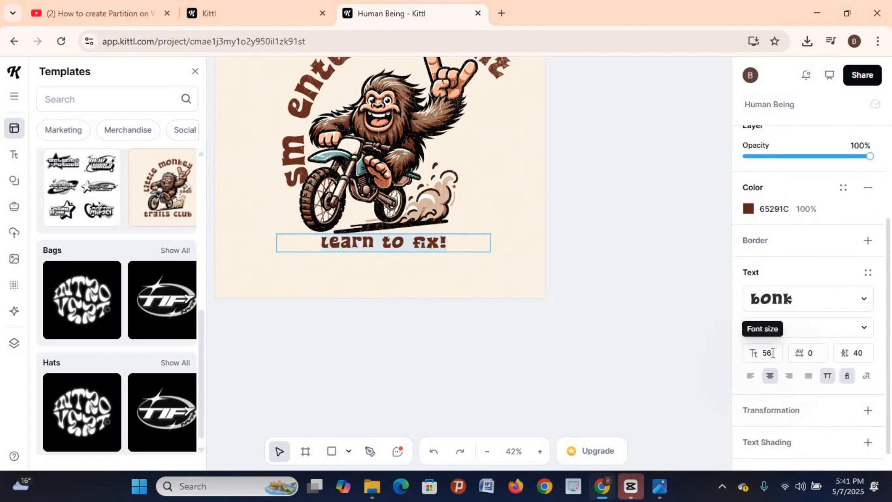
{"action": "left_click", "coordinate": [766, 353]}
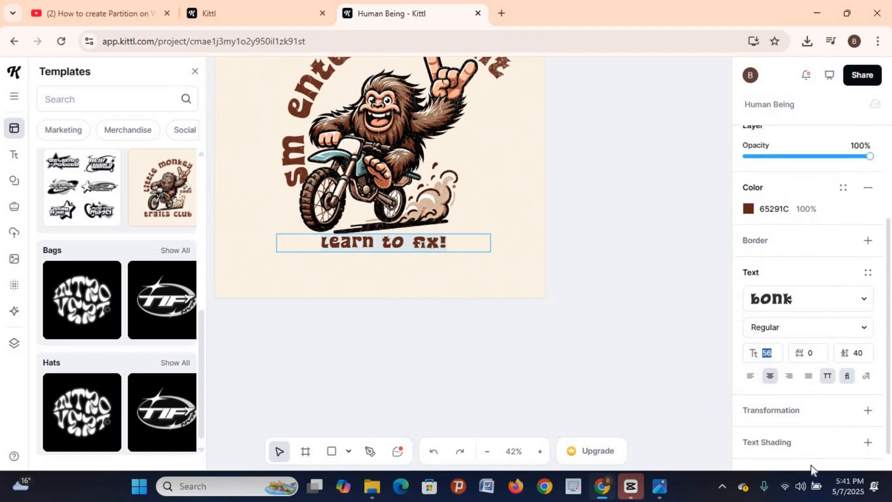
{"action": "type", "text": "80"}
{"action": "key", "text": "Return"}
{"action": "left_click", "coordinate": [622, 353]}
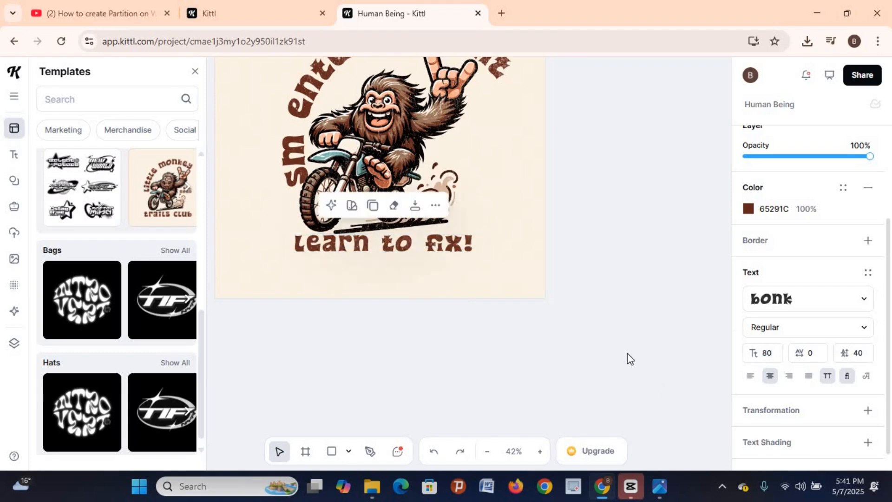
Try the Roboto and Acro Script typefaces on the "learn to fix!" text, and settle on Adlam Display
{"action": "left_click", "coordinate": [434, 242]}
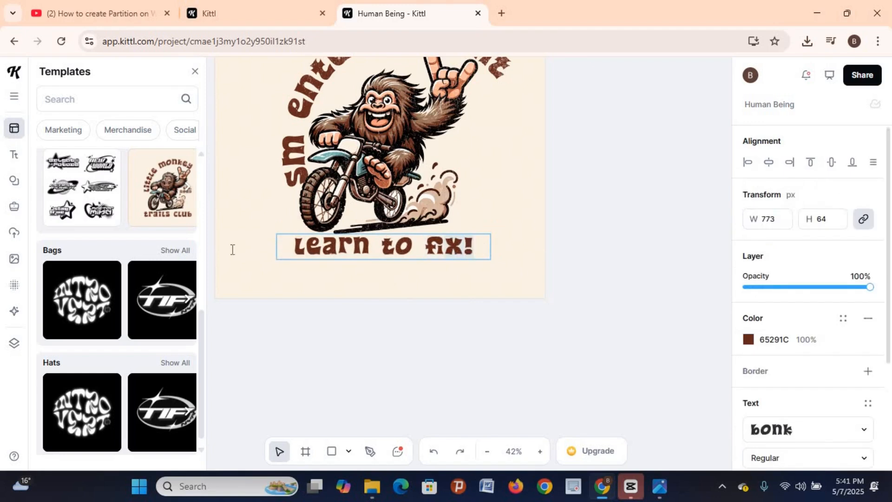
{"action": "left_click_drag", "start_coordinate": [230, 249], "coordinate": [890, 433]}
{"action": "scroll", "coordinate": [827, 398], "scroll_direction": "down", "scroll_amount": 3}
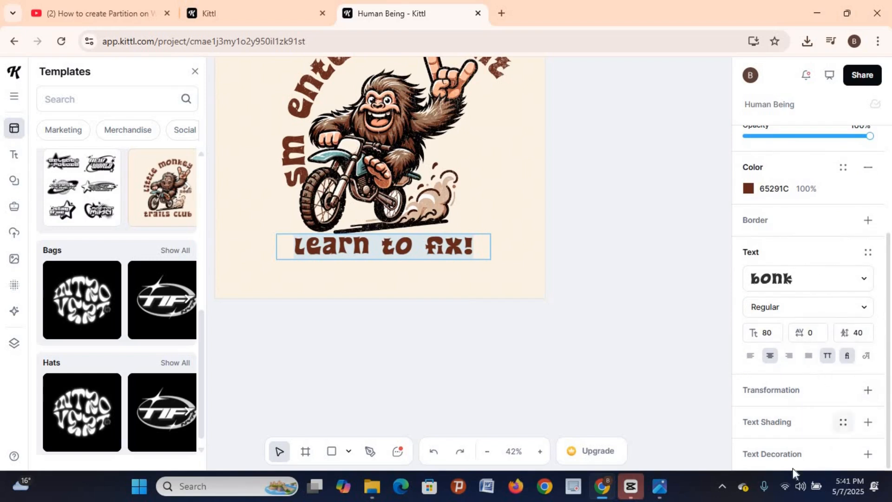
{"action": "left_click", "coordinate": [812, 281]}
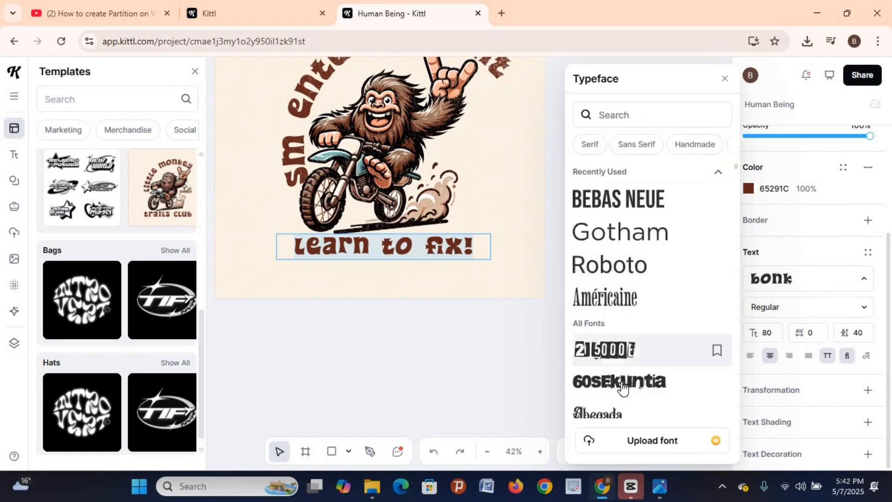
{"action": "left_click", "coordinate": [624, 274]}
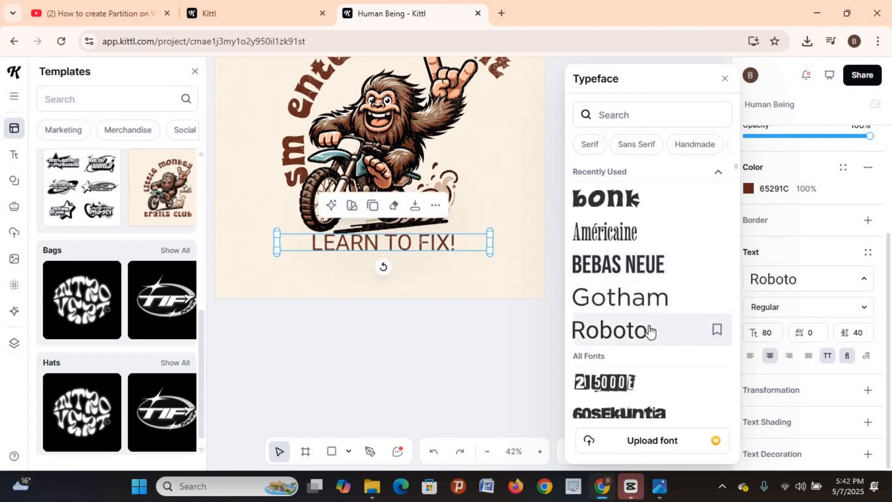
{"action": "scroll", "coordinate": [646, 328], "scroll_direction": "down", "scroll_amount": 6}
{"action": "scroll", "coordinate": [652, 331], "scroll_direction": "down", "scroll_amount": 1}
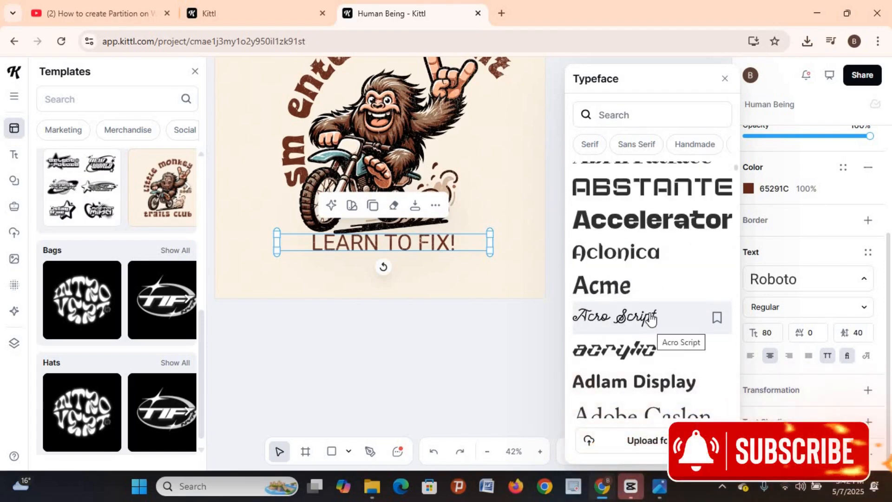
{"action": "left_click", "coordinate": [651, 320]}
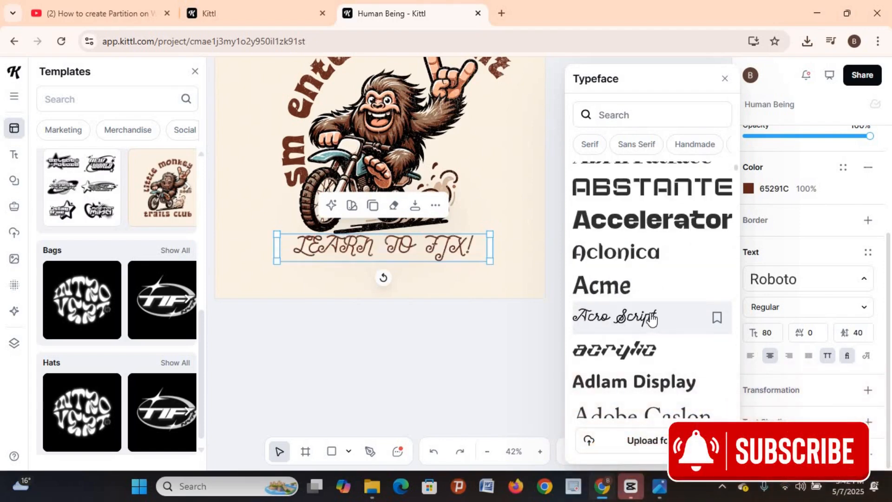
{"action": "scroll", "coordinate": [660, 397], "scroll_direction": "up", "scroll_amount": 1}
{"action": "left_click", "coordinate": [653, 393]}
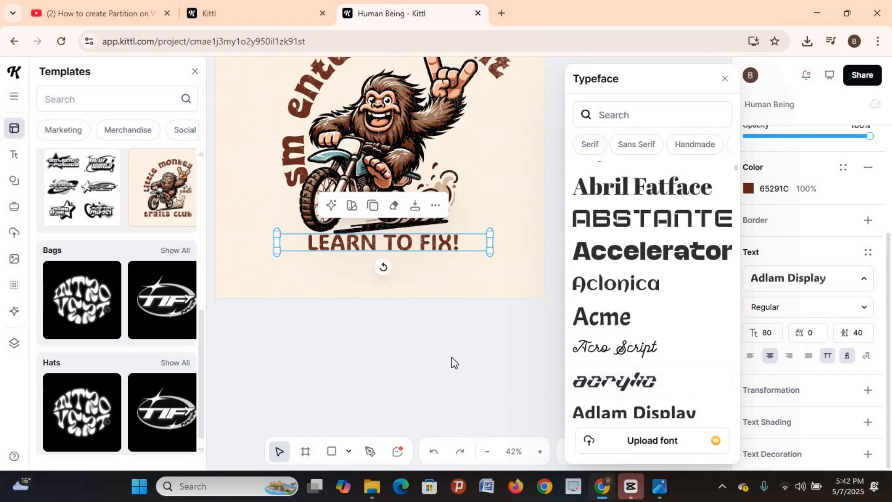
{"action": "left_click", "coordinate": [452, 358]}
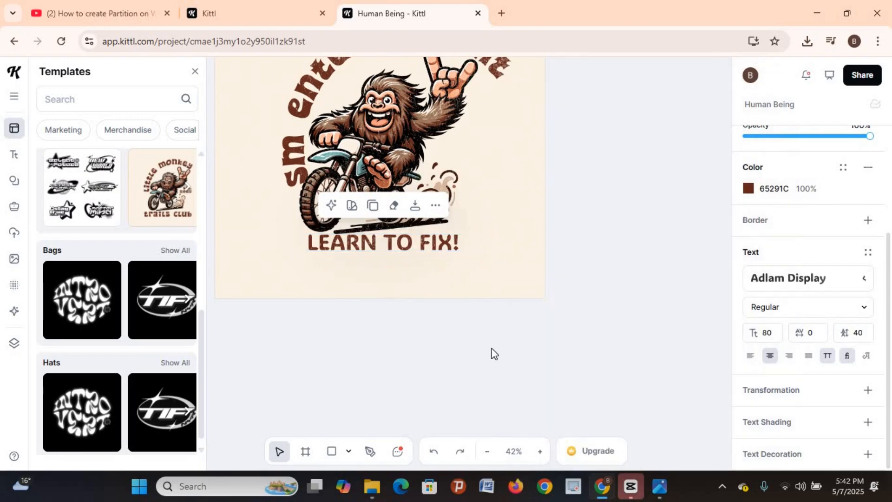
Recolor the "LEARN TO FIX!" text to the solid green 77AD2C
{"action": "left_click", "coordinate": [421, 246]}
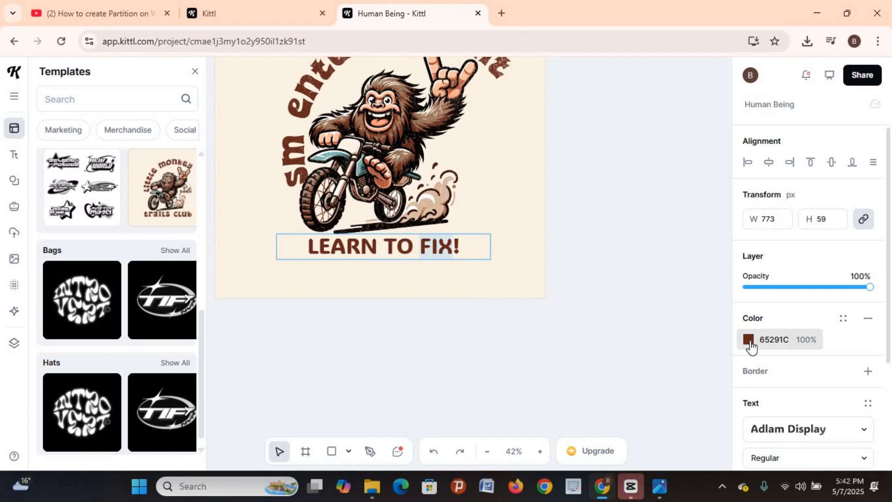
{"action": "left_click", "coordinate": [749, 341]}
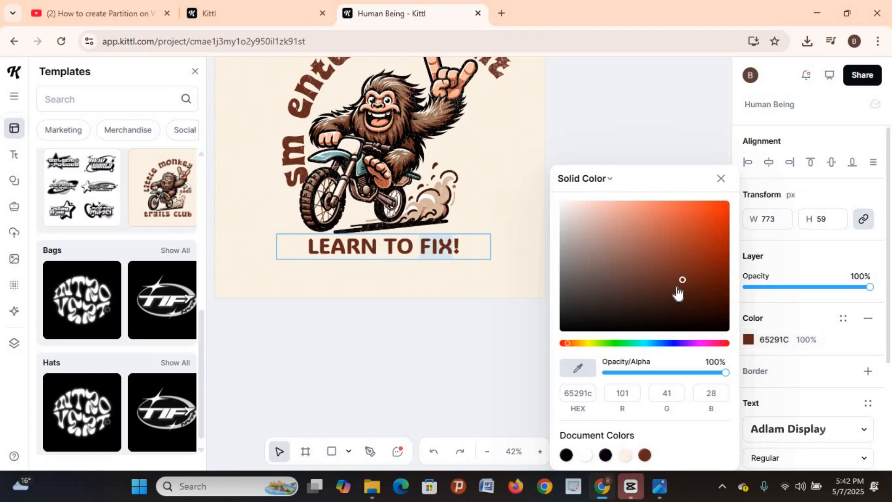
{"action": "left_click", "coordinate": [600, 344]}
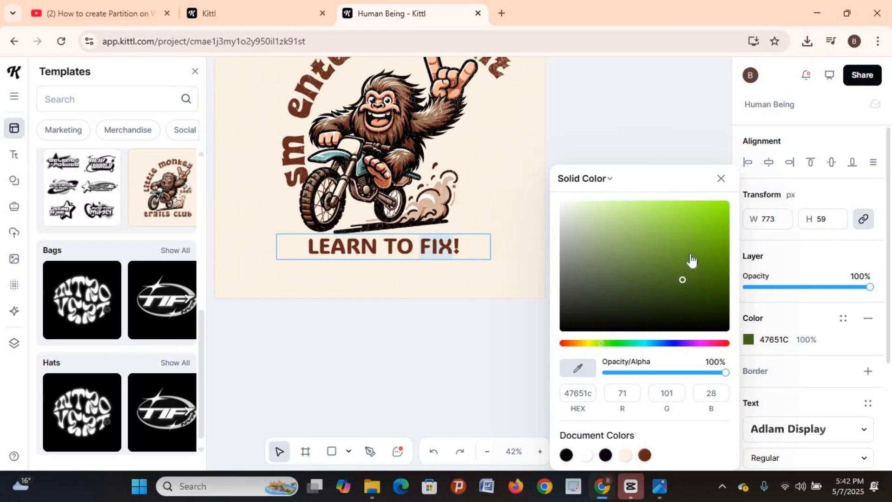
{"action": "left_click", "coordinate": [686, 242]}
{"action": "left_click", "coordinate": [470, 249]}
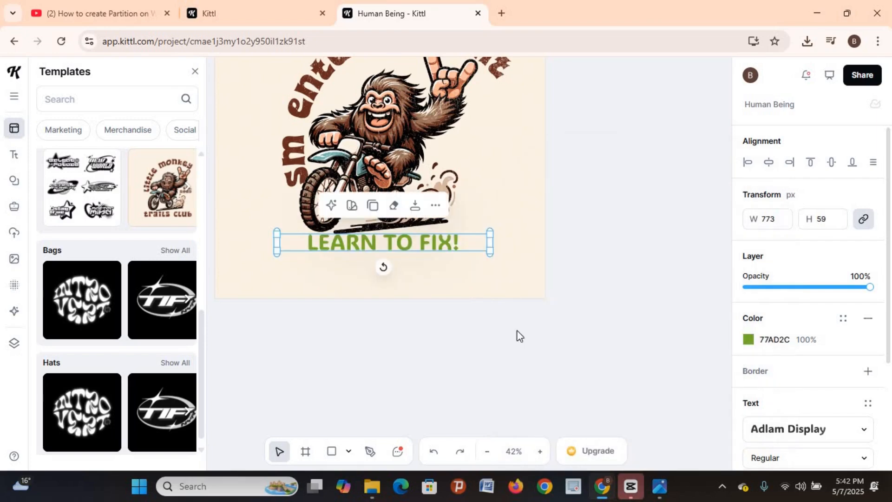
{"action": "left_click", "coordinate": [514, 344]}
{"action": "scroll", "coordinate": [535, 347], "scroll_direction": "up", "scroll_amount": 3}
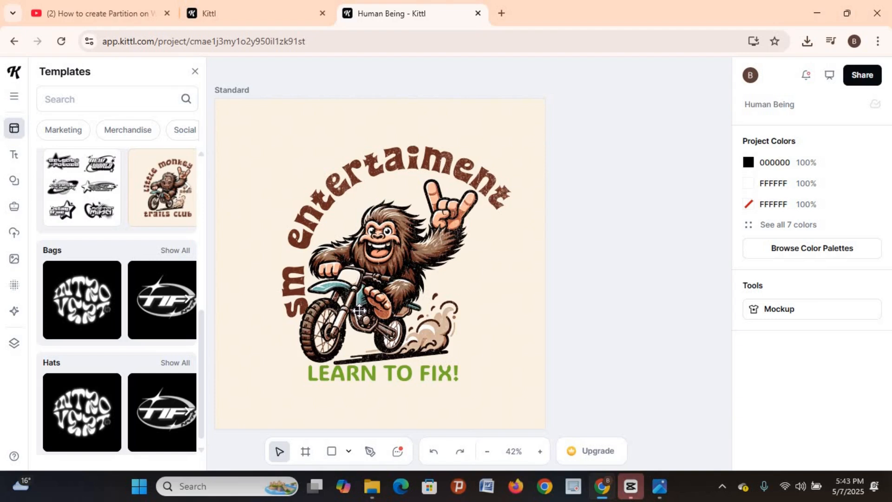
Browse the template categories, including Art Prints, and add the red-masked Operation Clandestine design to the project
{"action": "scroll", "coordinate": [180, 313], "scroll_direction": "down", "scroll_amount": 1}
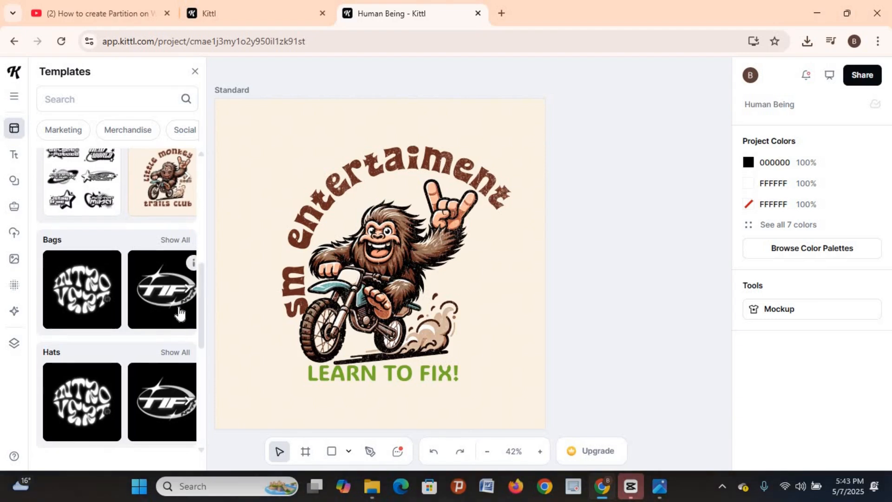
{"action": "scroll", "coordinate": [180, 313], "scroll_direction": "down", "scroll_amount": 3}
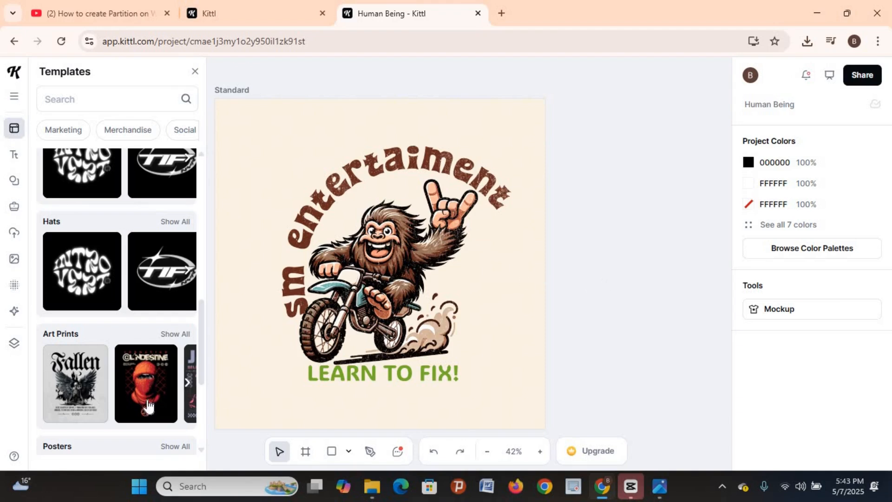
{"action": "mouse_move", "coordinate": [148, 405]}
{"action": "left_click", "coordinate": [187, 384]}
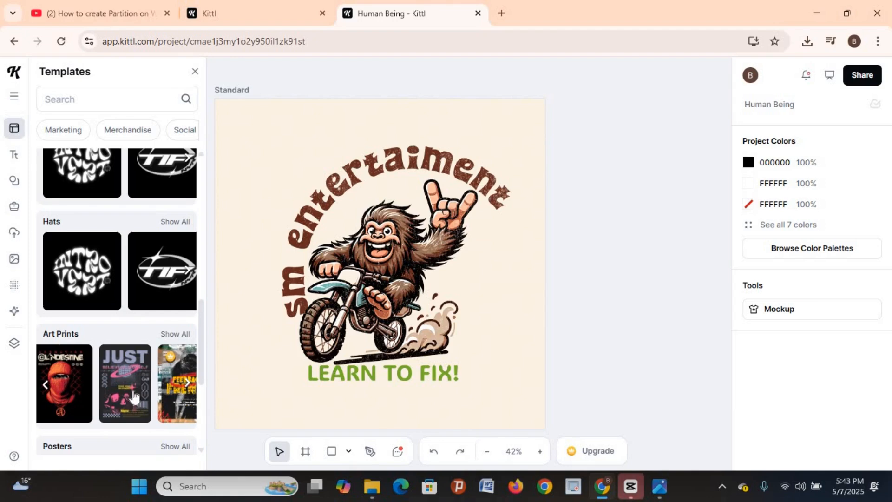
{"action": "left_click", "coordinate": [47, 387]}
{"action": "scroll", "coordinate": [94, 289], "scroll_direction": "up", "scroll_amount": 4}
{"action": "scroll", "coordinate": [94, 288], "scroll_direction": "up", "scroll_amount": 1}
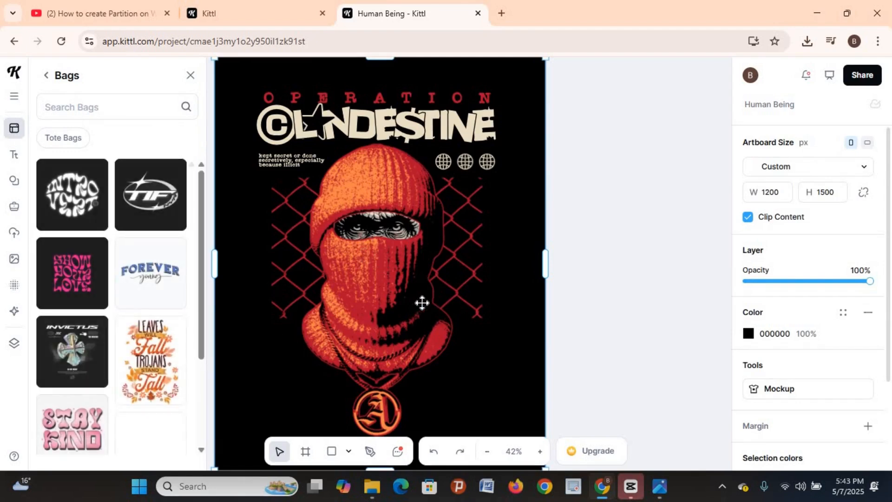
Pick through the individual letters of the Clandestine headline and add an H on a new line below the first N
{"action": "left_click", "coordinate": [458, 122]}
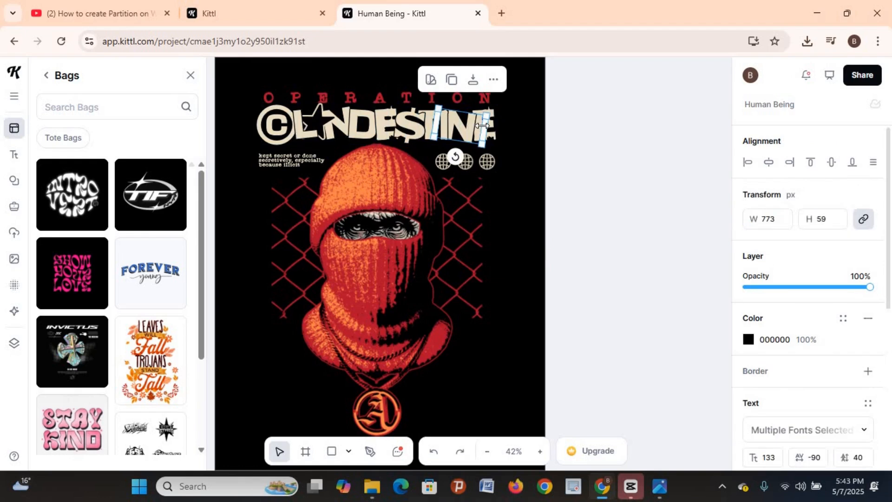
{"action": "left_click", "coordinate": [275, 126]}
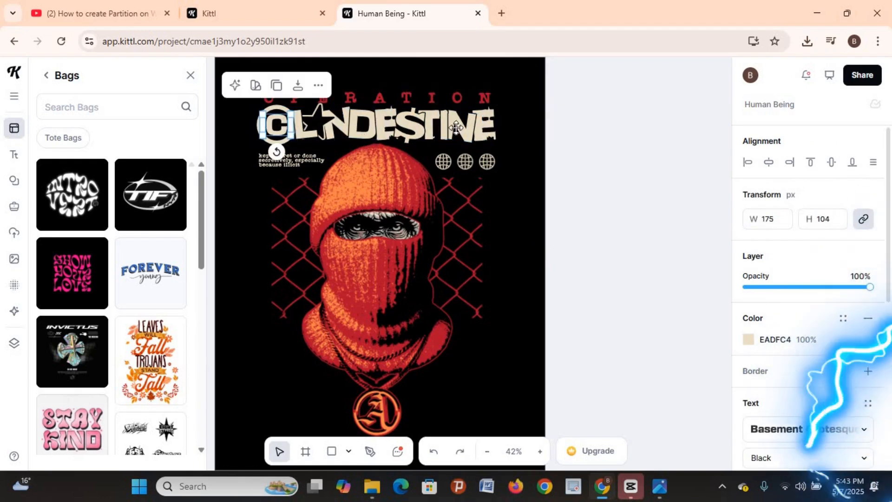
{"action": "left_click", "coordinate": [484, 129]}
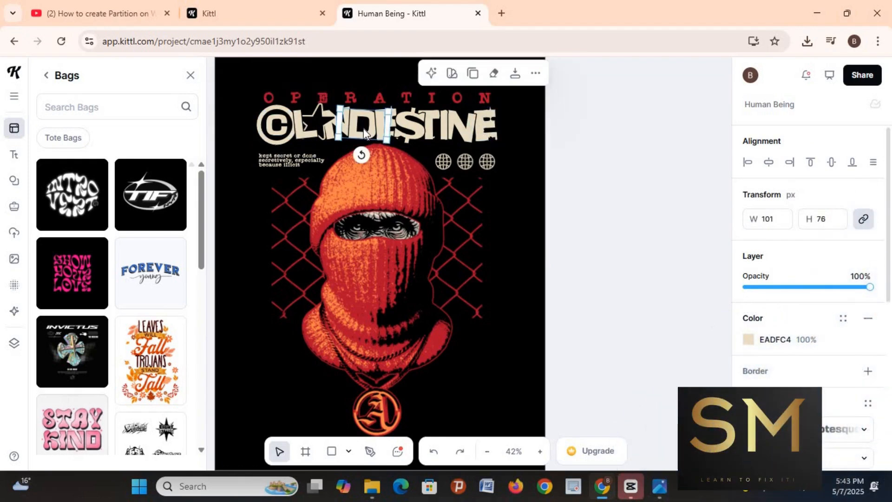
{"action": "left_click", "coordinate": [292, 125]}
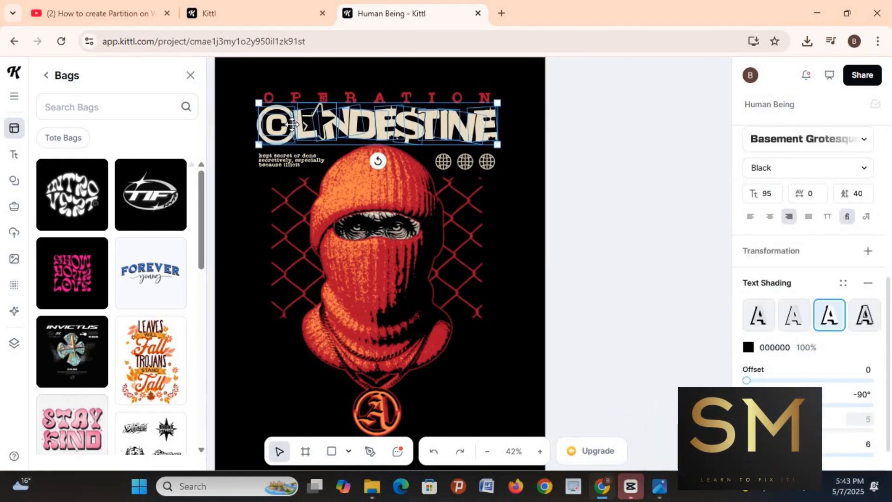
{"action": "left_click", "coordinate": [302, 125]}
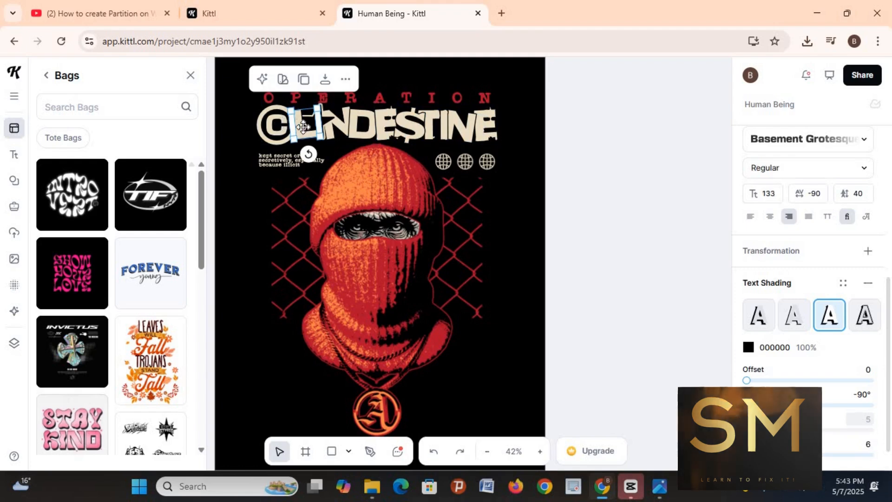
{"action": "left_click", "coordinate": [333, 126]}
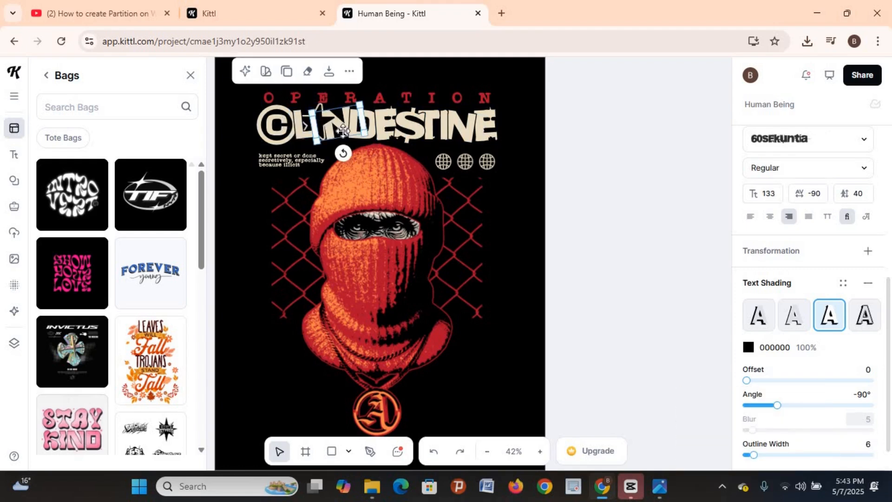
{"action": "left_click", "coordinate": [352, 132]}
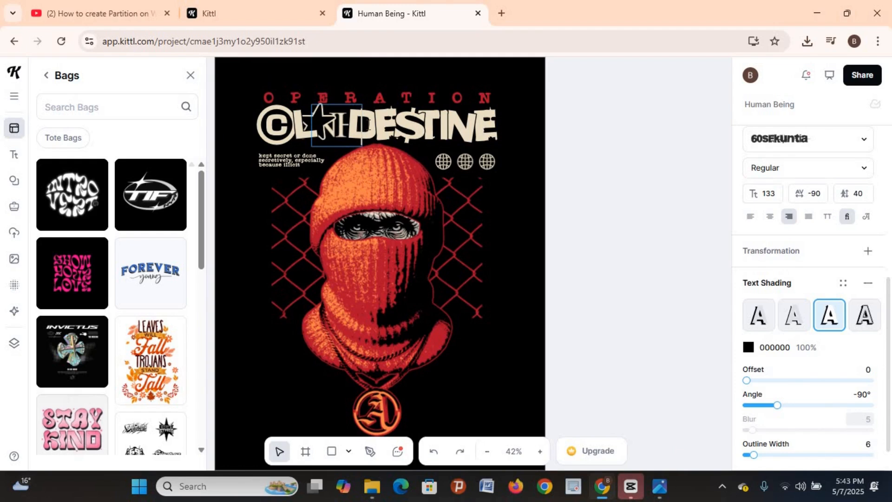
Add a J below the headline's D, and move that D and J over the N near the end of the headline
{"action": "double_click", "coordinate": [365, 120]}
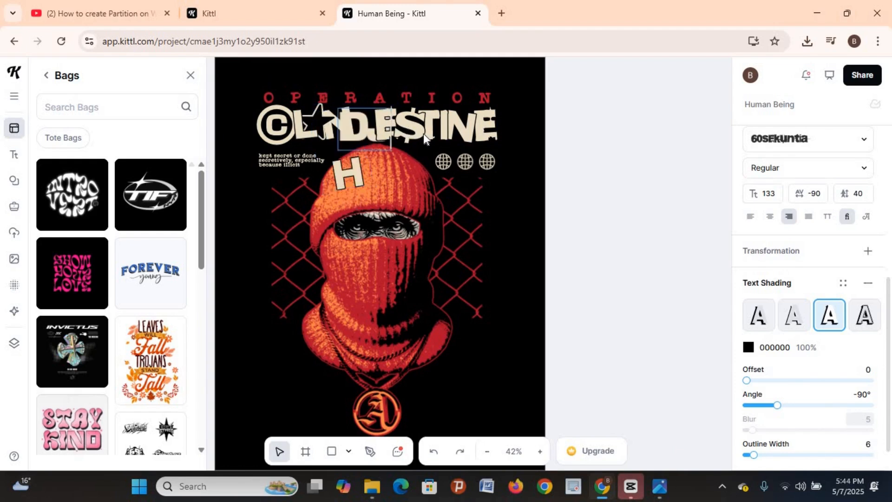
{"action": "left_click_drag", "start_coordinate": [425, 135], "coordinate": [527, 135]}
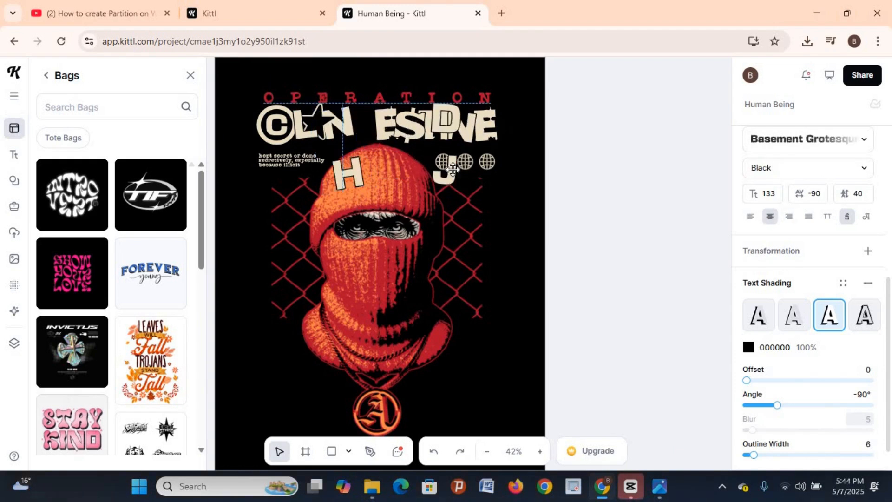
{"action": "left_click_drag", "start_coordinate": [453, 169], "coordinate": [472, 171]}
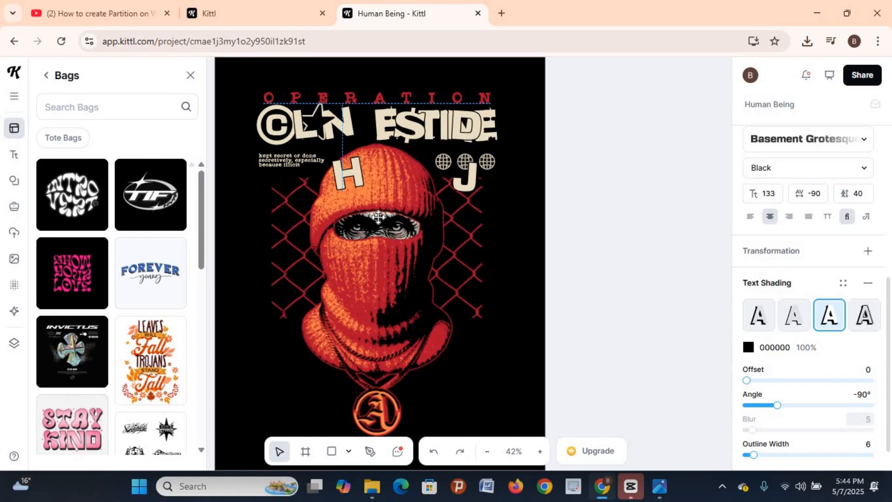
{"action": "left_click", "coordinate": [367, 296]}
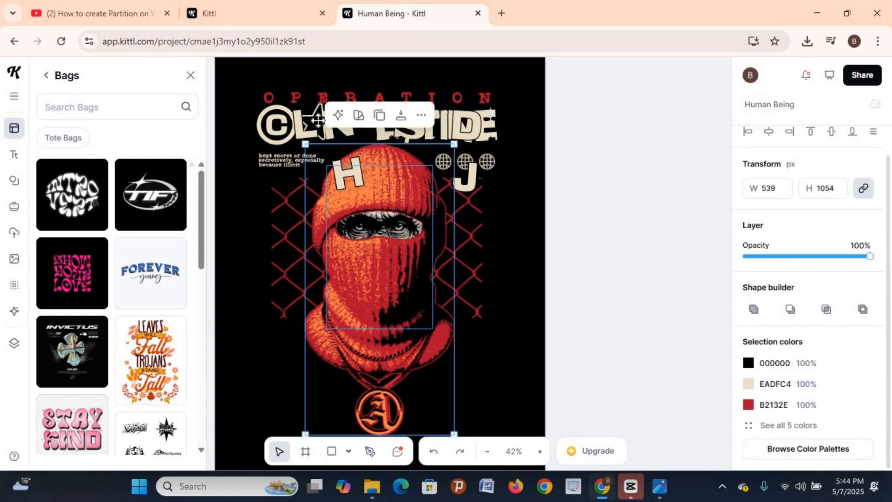
Deselect the artwork and download all artboards of the project as PNG
{"action": "left_click", "coordinate": [621, 181]}
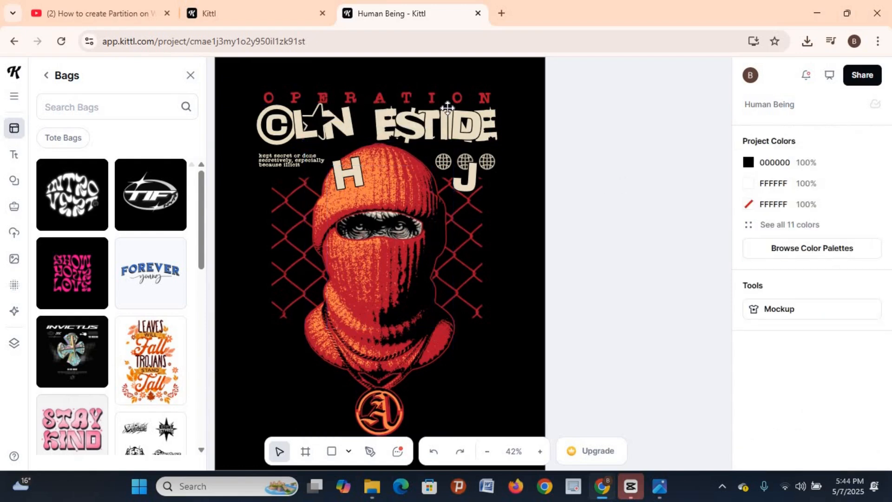
{"action": "left_click", "coordinate": [874, 77]}
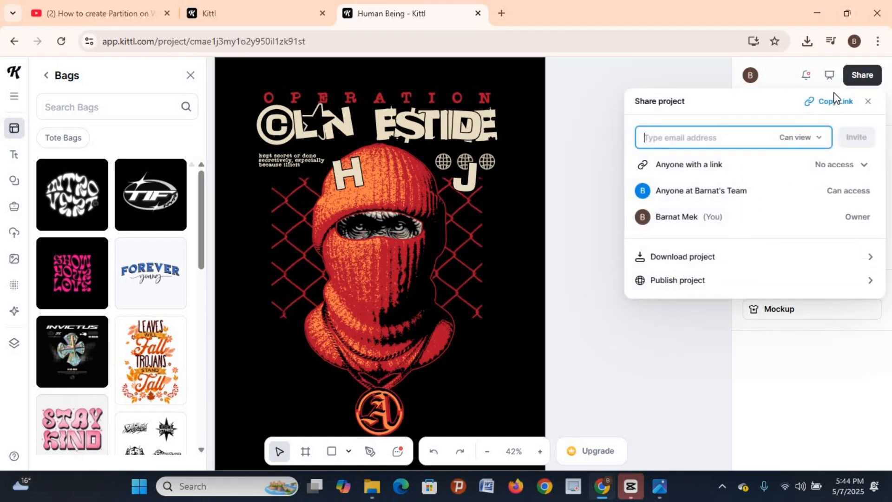
{"action": "left_click", "coordinate": [682, 257]}
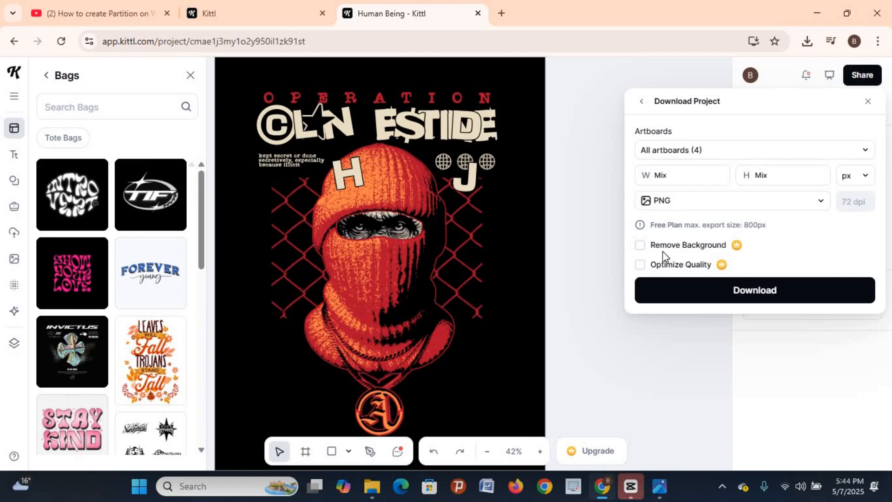
{"action": "left_click", "coordinate": [774, 291]}
{"action": "left_click", "coordinate": [766, 292]}
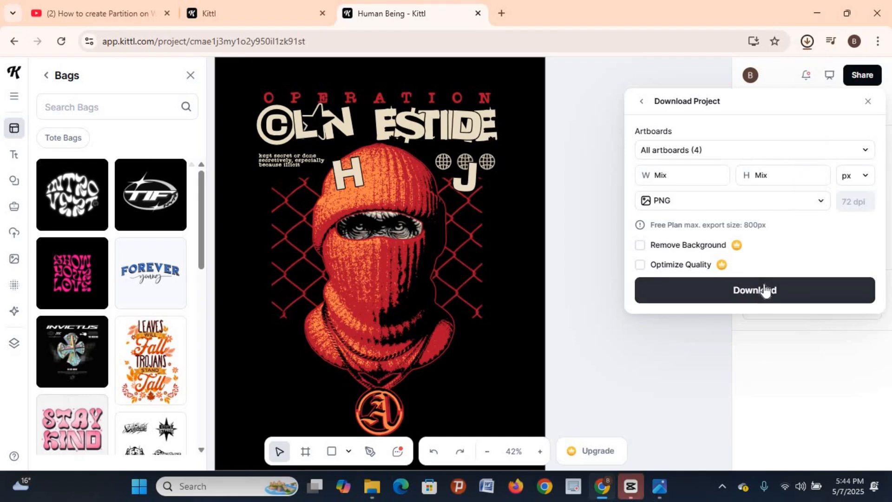
Show the downloaded Human Being zip in its folder, then open the Human Being PNG beside it and inspect the SM LTF logo up close
{"action": "left_click", "coordinate": [805, 41]}
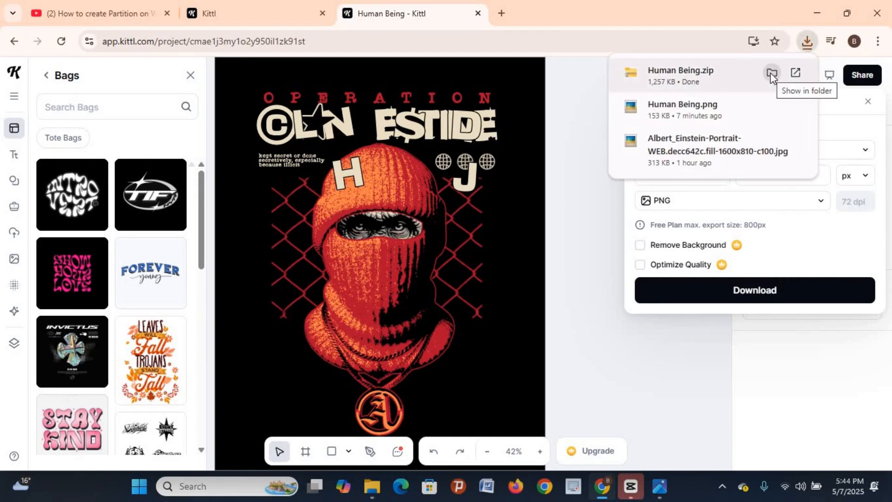
{"action": "left_click", "coordinate": [771, 72]}
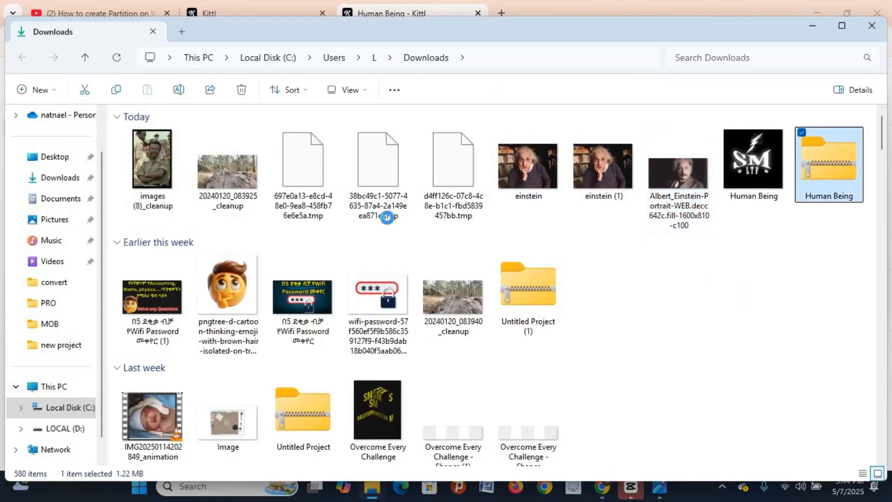
{"action": "double_click", "coordinate": [757, 184]}
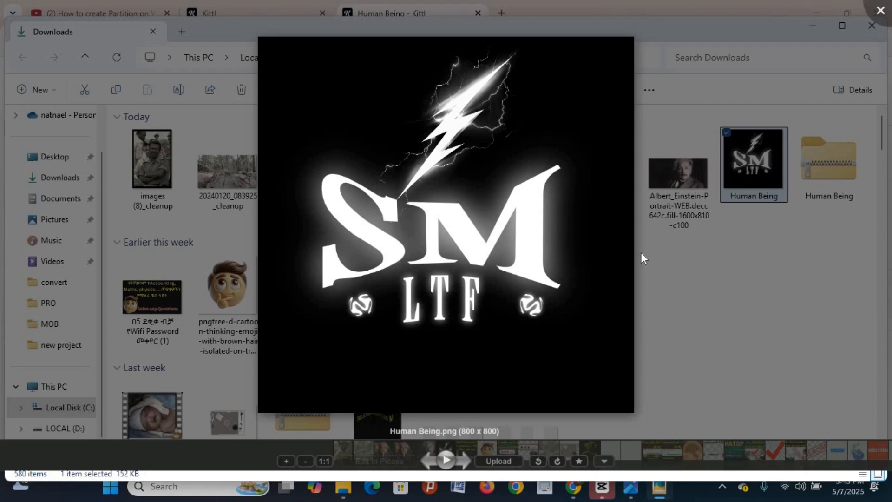
{"action": "scroll", "coordinate": [653, 252], "scroll_direction": "up", "scroll_amount": 3}
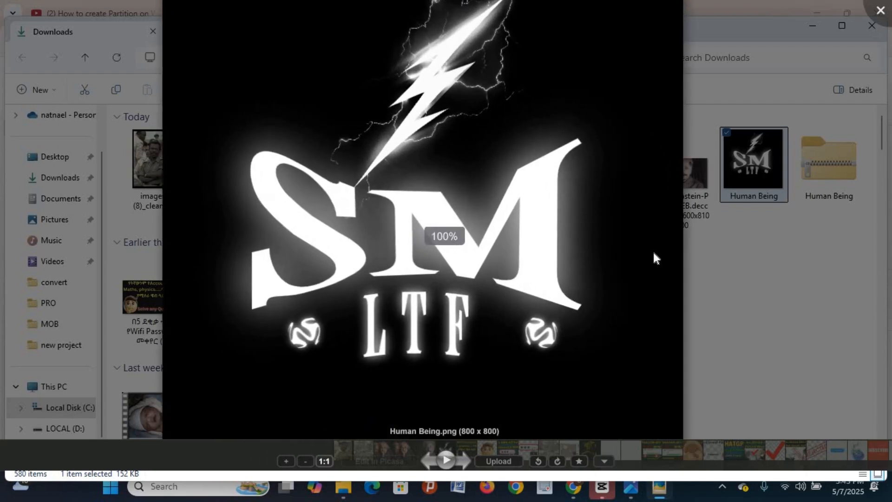
{"action": "scroll", "coordinate": [446, 240], "scroll_direction": "down", "scroll_amount": 3}
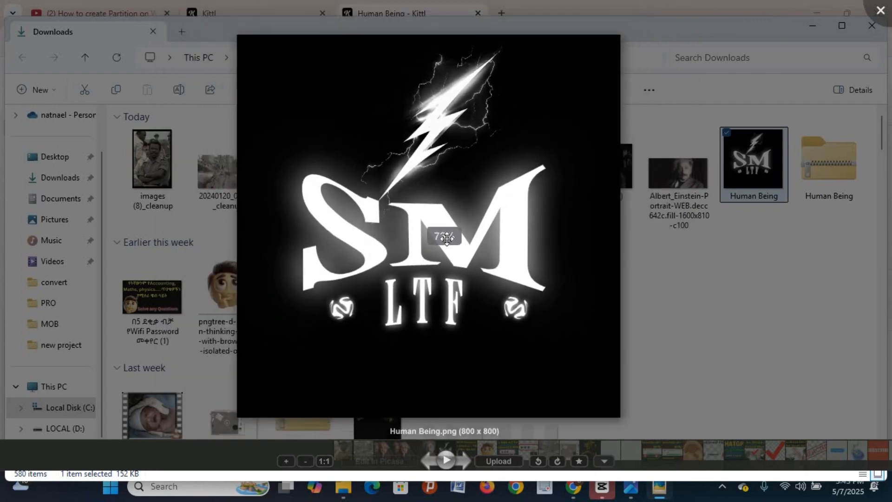
{"action": "scroll", "coordinate": [546, 321], "scroll_direction": "up", "scroll_amount": 3}
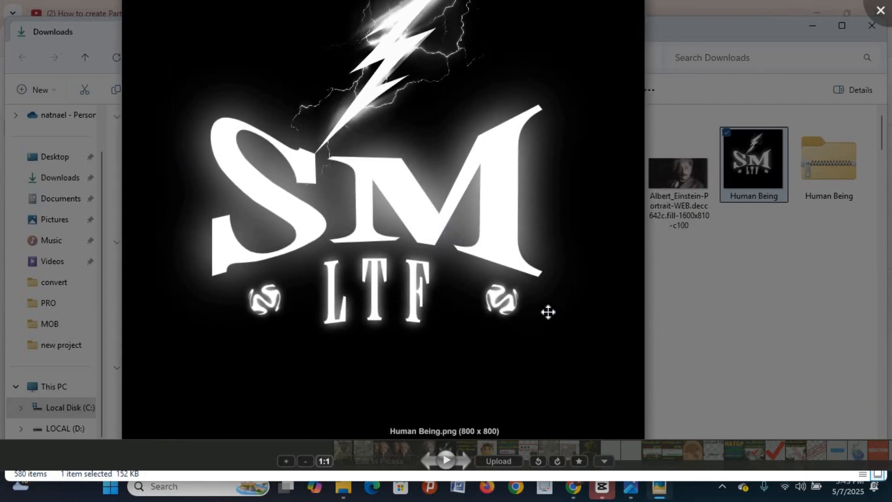
{"action": "scroll", "coordinate": [539, 307], "scroll_direction": "down", "scroll_amount": 1}
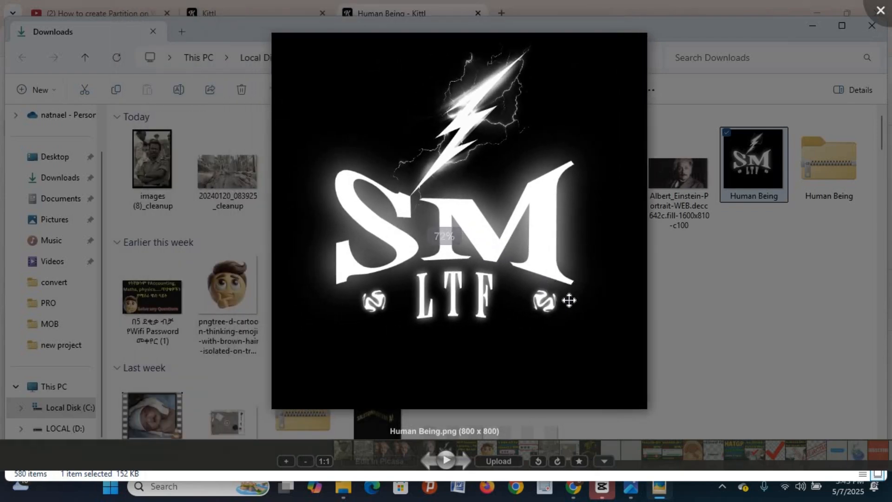
{"action": "scroll", "coordinate": [564, 298], "scroll_direction": "up", "scroll_amount": 1}
{"action": "scroll", "coordinate": [569, 298], "scroll_direction": "up", "scroll_amount": 1}
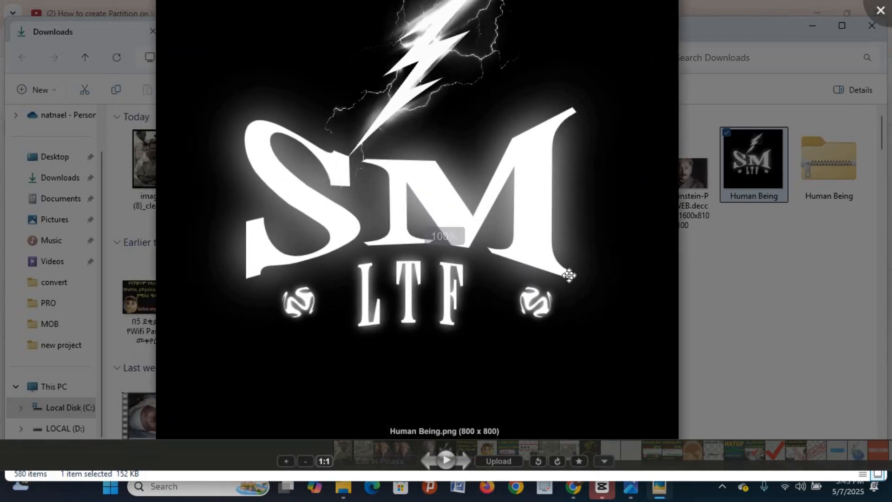
{"action": "scroll", "coordinate": [569, 279], "scroll_direction": "down", "scroll_amount": 1}
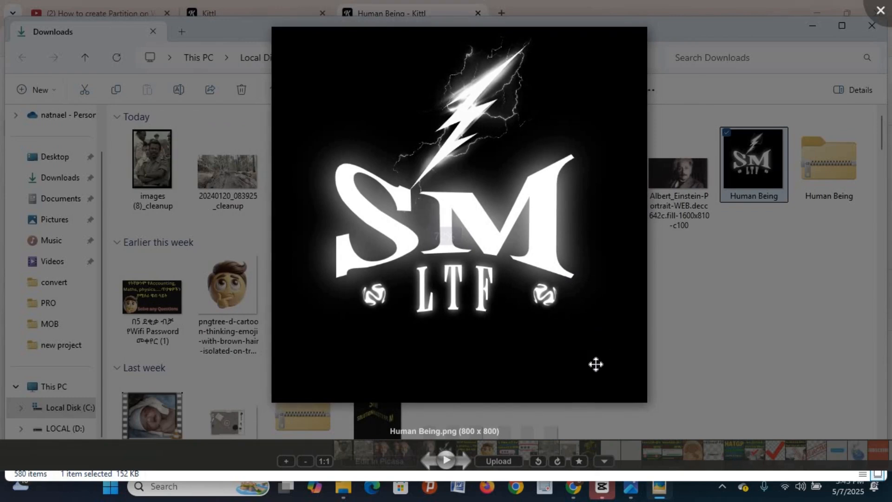